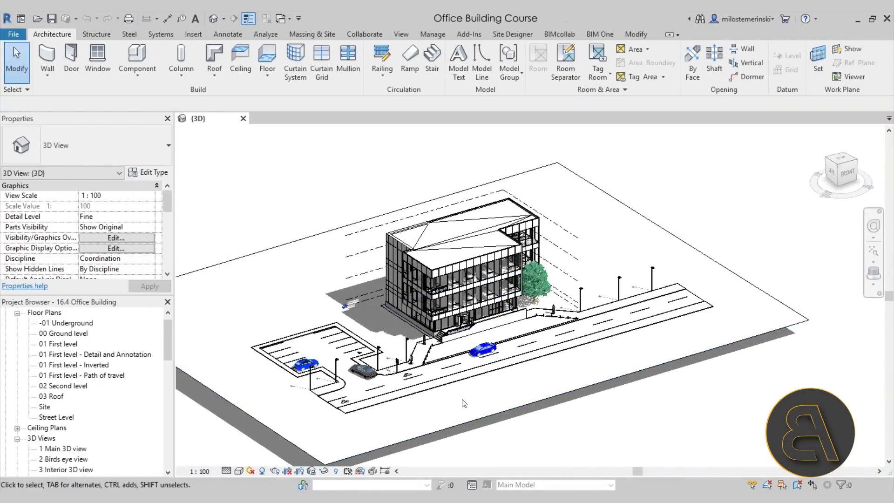
Step: Examine the office building's front facade, revolving entrance door and street frontage in the 3D view
middle_click_drag(427, 226, 411, 344, "shift")
scroll(482, 361, "up", 3)
scroll(410, 345, "up", 5)
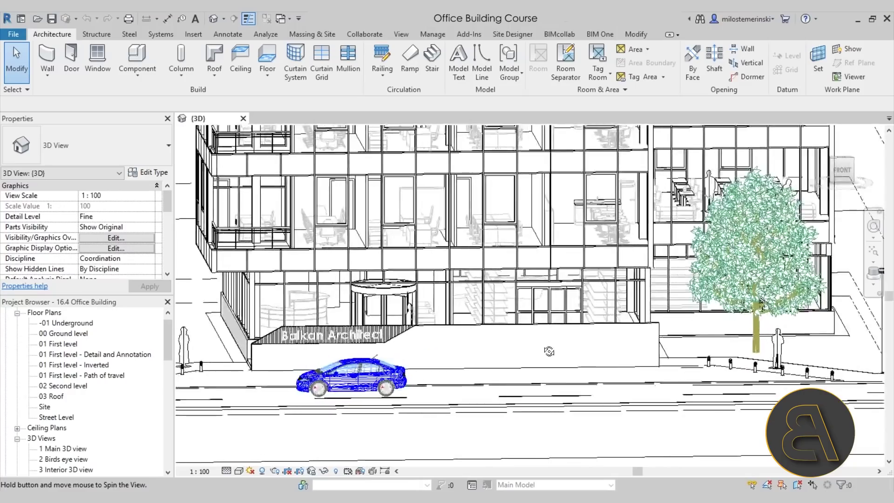
key("s")
key("d")
middle_click_drag(452, 332, 434, 333, "shift")
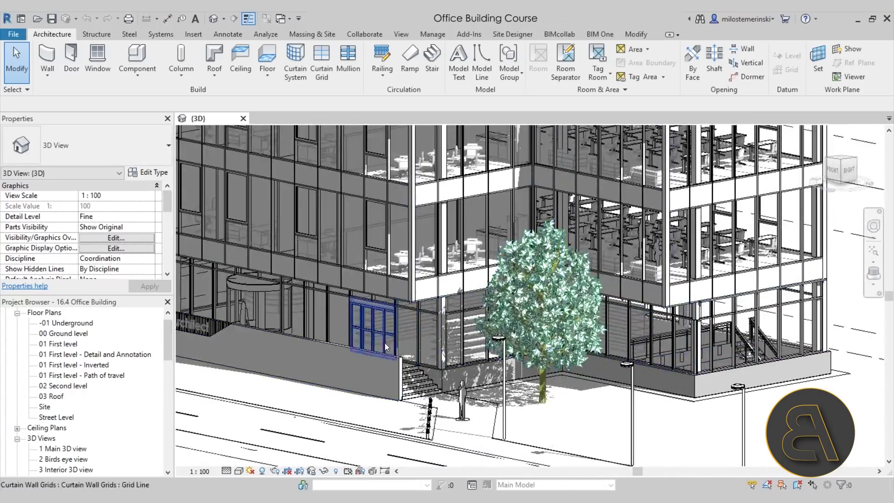
Step: Examine the building's facade corners, balconies, furnished upper floors and surrounding site in the 3D view
mouse_move(373, 342)
middle_mouse_down("shift")
mouse_move(395, 364)
mouse_move(459, 337)
mouse_move(463, 320)
mouse_move(739, 369)
middle_mouse_up("shift")
middle_click_drag(614, 405, 658, 362, "shift")
mouse_move(691, 409)
middle_mouse_down("shift")
mouse_move(679, 412)
mouse_move(672, 397)
middle_mouse_up("shift")
scroll(631, 312, "up", 5)
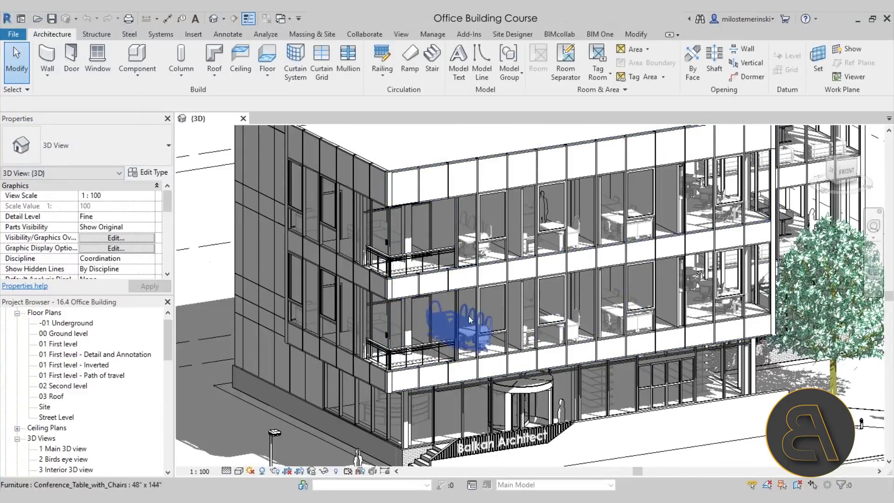
scroll(476, 301, "up", 4)
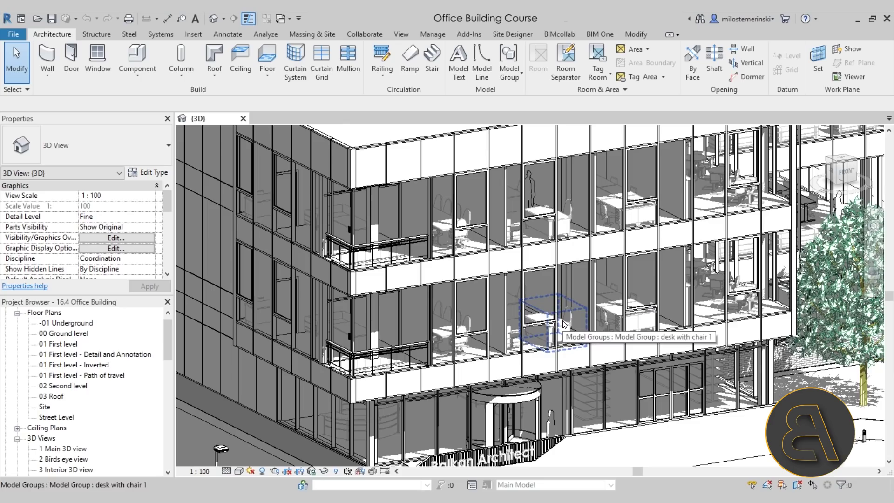
middle_click_drag(564, 325, 497, 305, "shift")
scroll(565, 422, "down", 5)
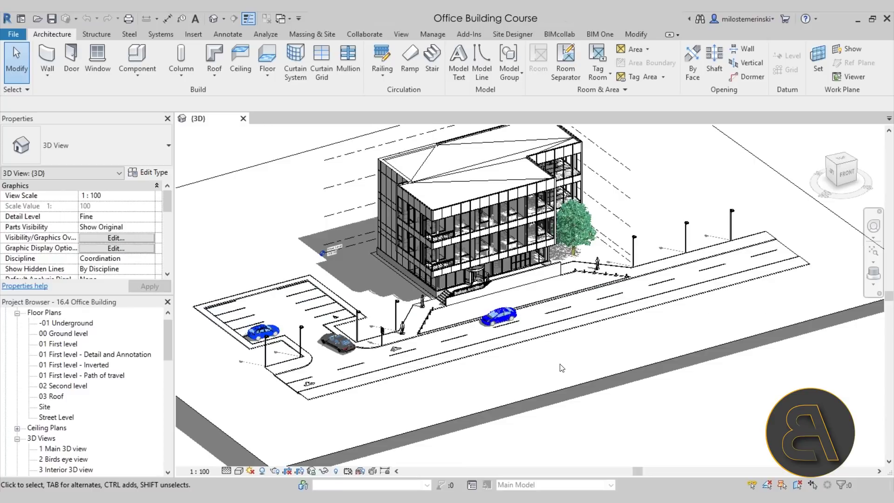
scroll(493, 267, "up", 2)
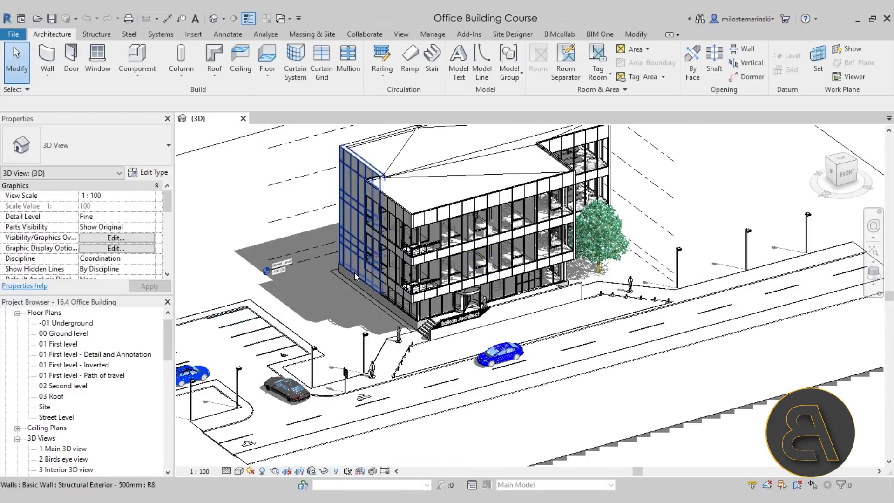
Step: Open the 01 First level - Detail and Annotation floor plan and compare it with the 01 First level plan
left_click(85, 356)
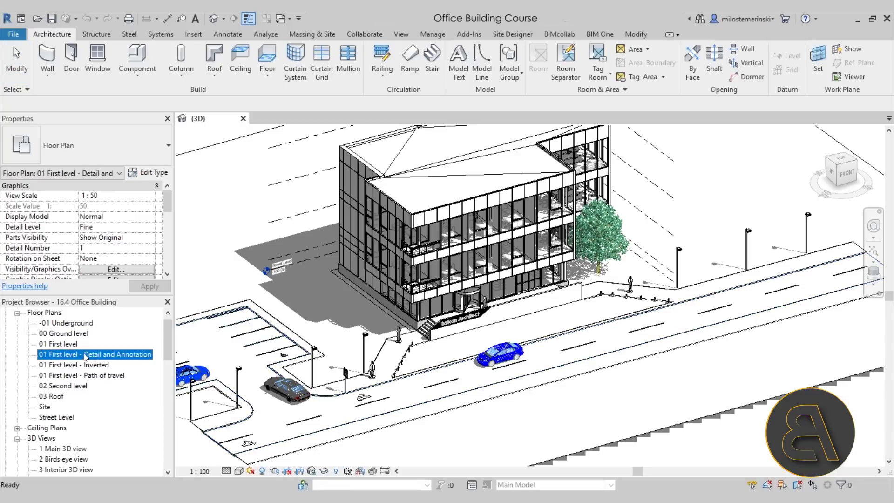
middle_click_drag(543, 330, 489, 335)
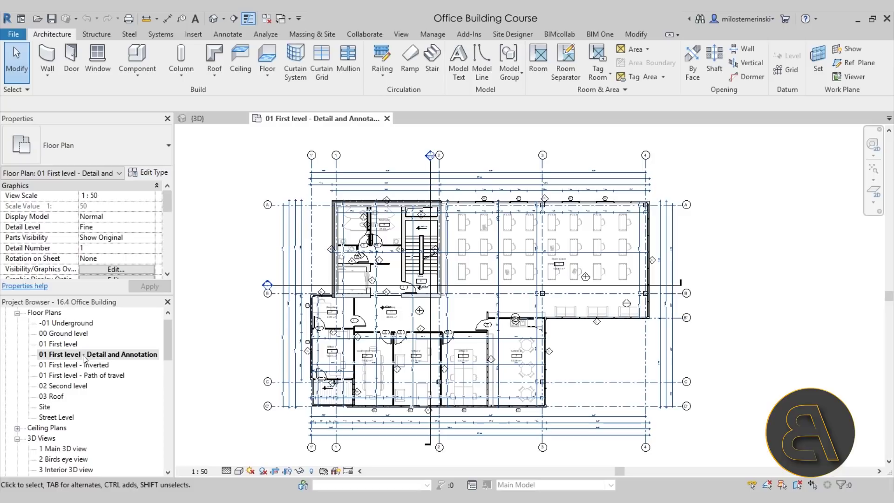
double_click(71, 344)
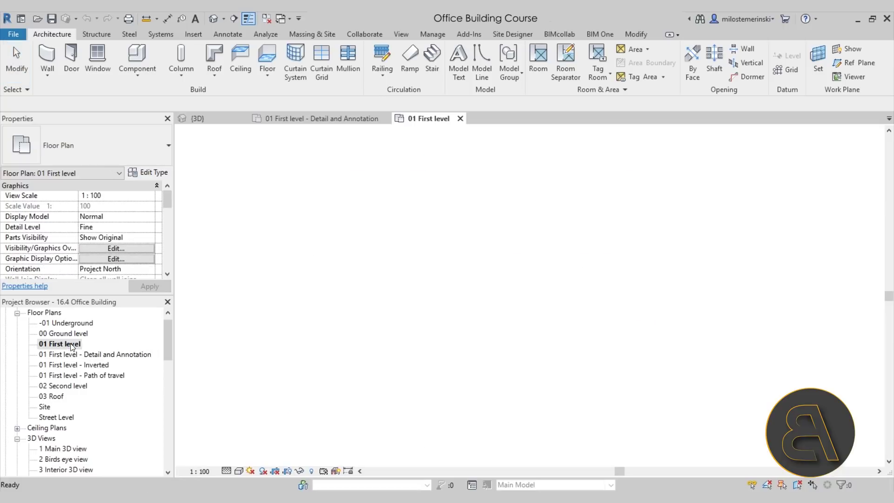
scroll(592, 290, "up", 5)
middle_click_drag(592, 289, 593, 361)
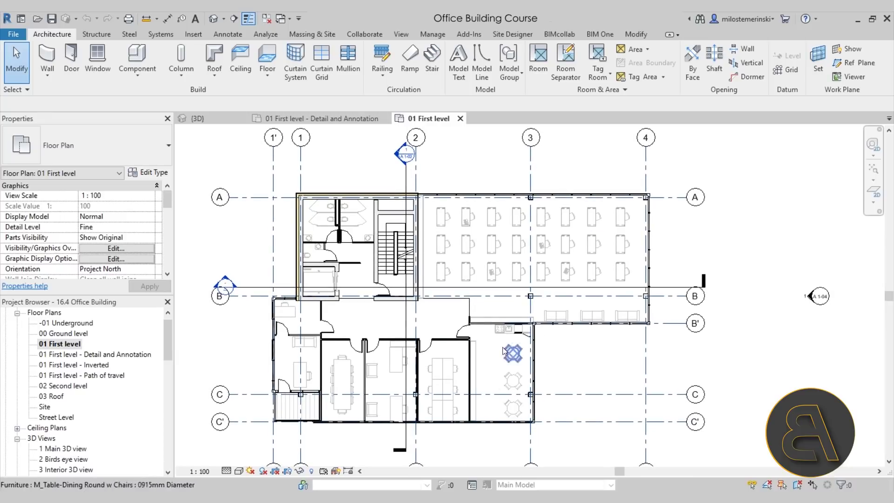
middle_click_drag(608, 359, 586, 363)
Step: Return to the 01 First level - Detail and Annotation plan and inspect the room tags and dimensions around the lobby and offices
double_click(77, 355)
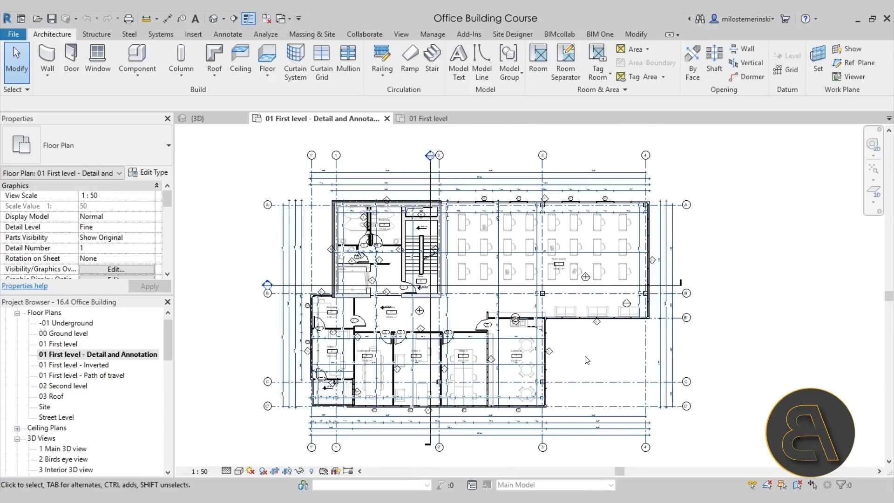
middle_click_drag(550, 340, 517, 342)
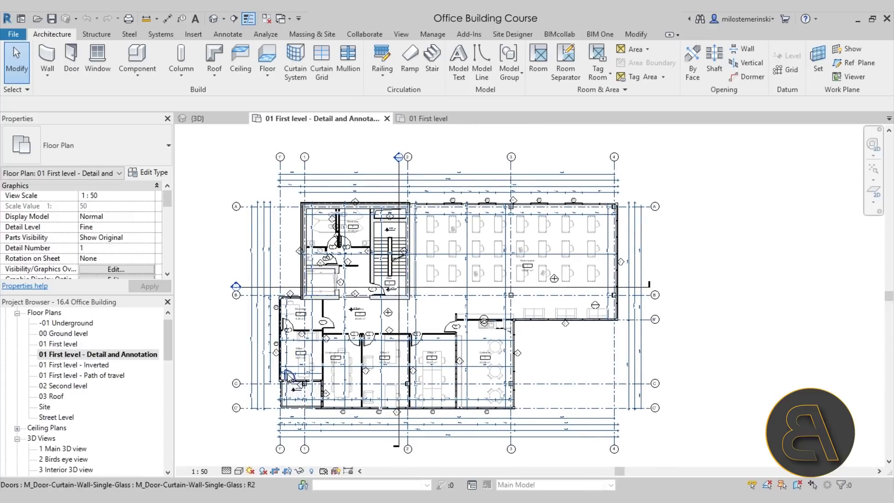
scroll(289, 377, "up", 5)
middle_click_drag(459, 159, 399, 348)
scroll(386, 312, "down", 3)
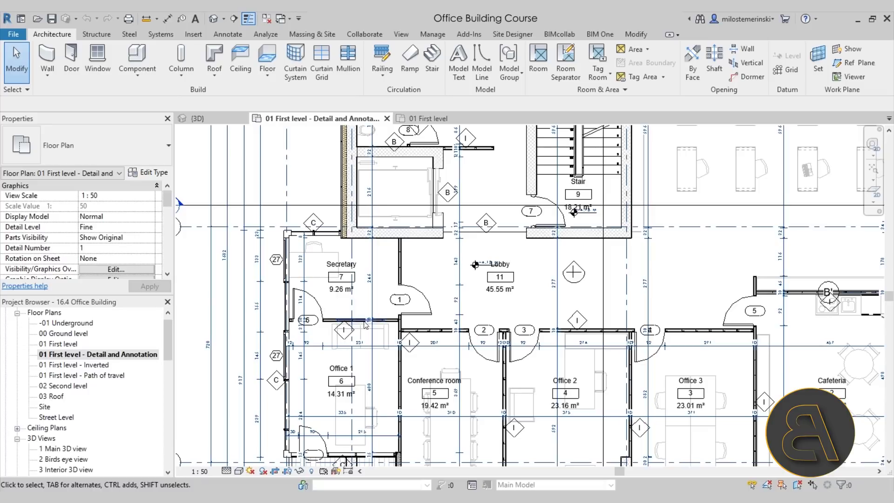
Step: Inspect the construction profile detail items inside the interior wall between the lobby and the conference room
middle_click_drag(339, 356, 321, 303)
scroll(395, 284, "up", 5)
scroll(391, 293, "up", 2)
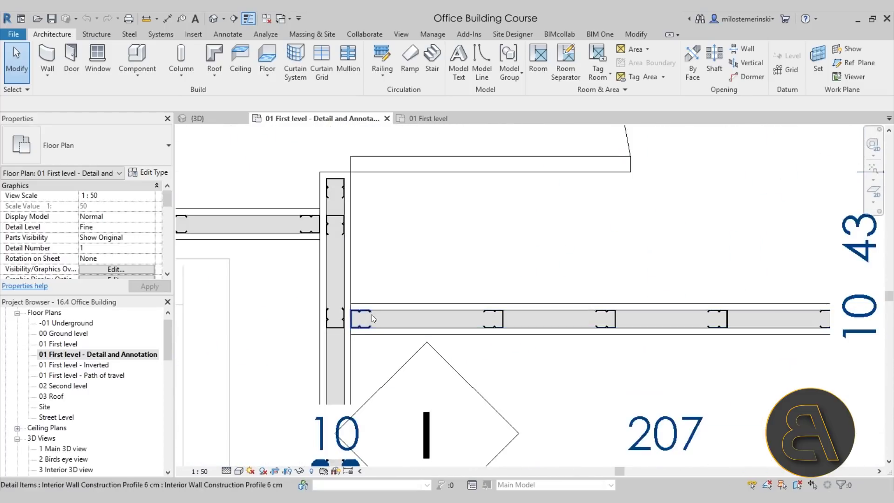
scroll(337, 309, "down", 4)
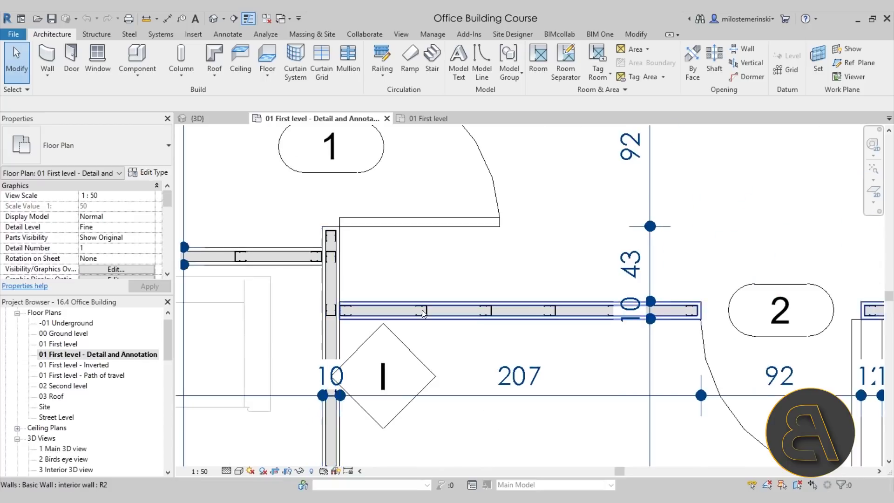
scroll(338, 308, "up", 4)
scroll(418, 308, "up", 4)
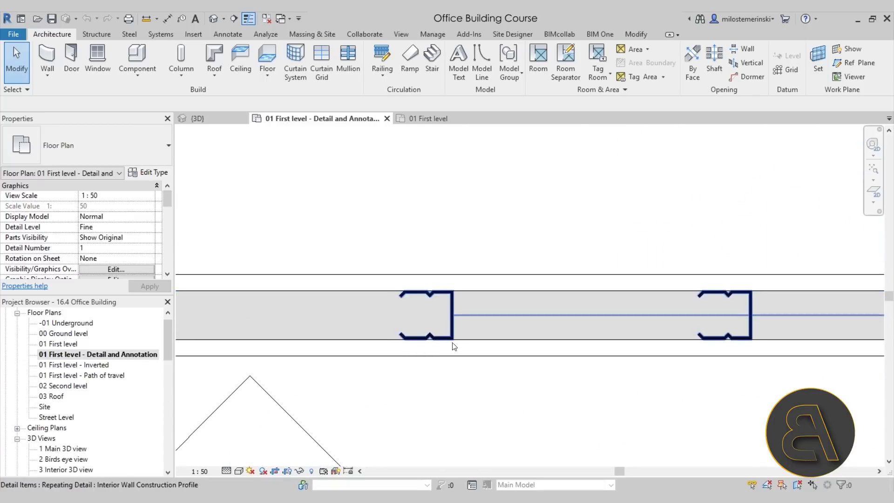
scroll(408, 305, "down", 4)
scroll(430, 332, "down", 4)
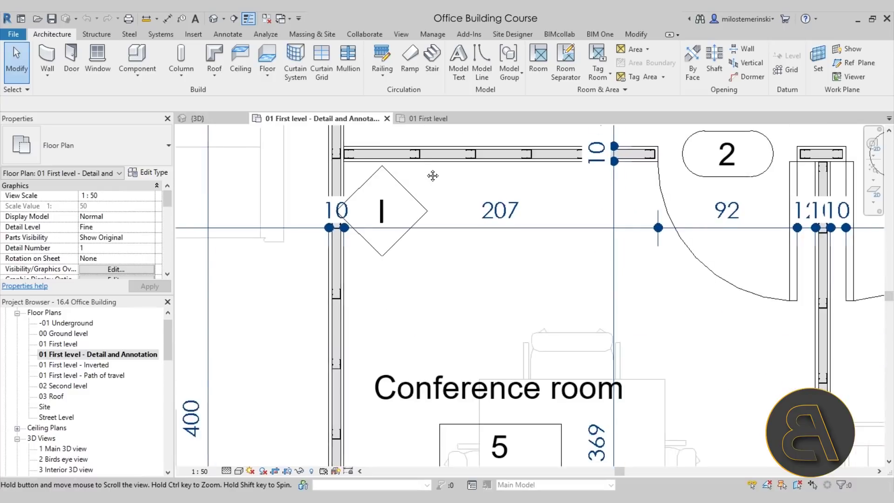
Step: Inspect the insulation batting in the interior wall and the curtain wall mullion details near Office 1
middle_click_drag(425, 247, 424, 201)
scroll(386, 302, "up", 4)
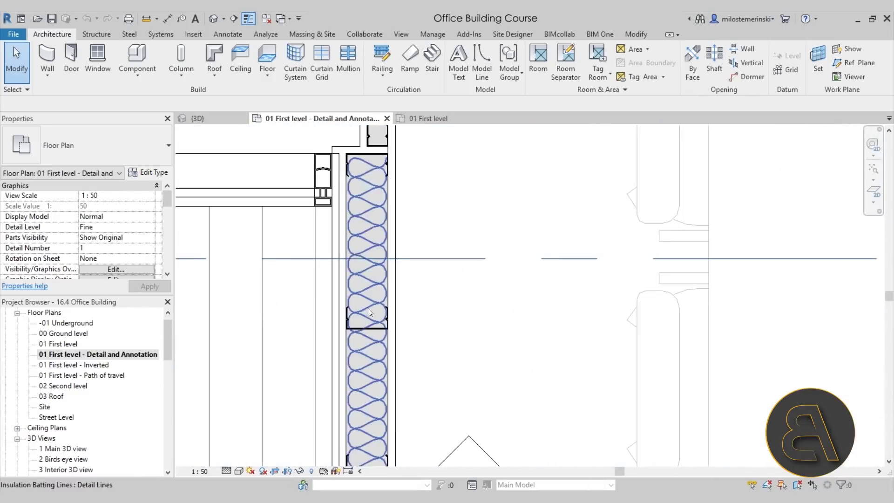
scroll(368, 308, "down", 1)
middle_click_drag(368, 309, 645, 328)
scroll(415, 289, "up", 5)
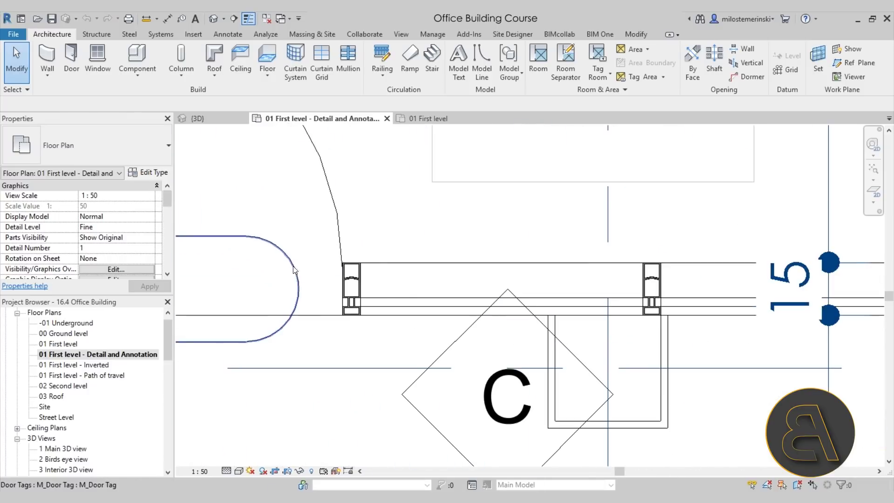
scroll(379, 277, "down", 5)
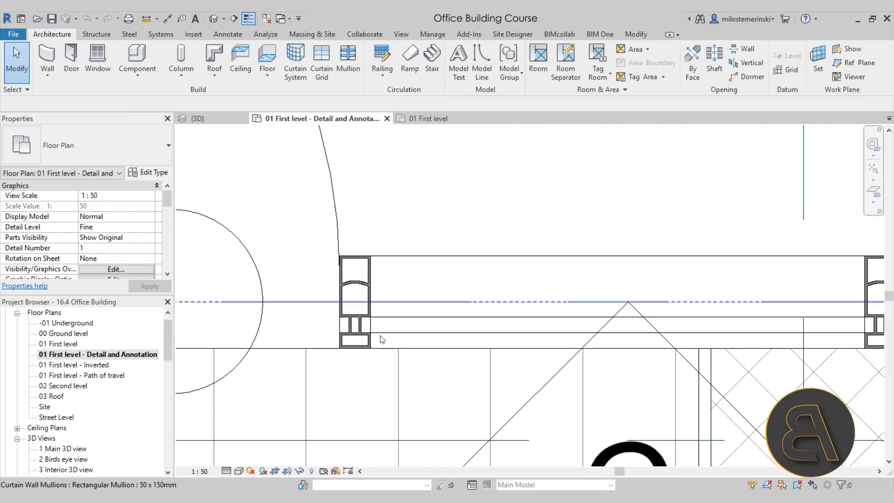
scroll(400, 224, "up", 6, "ctrl")
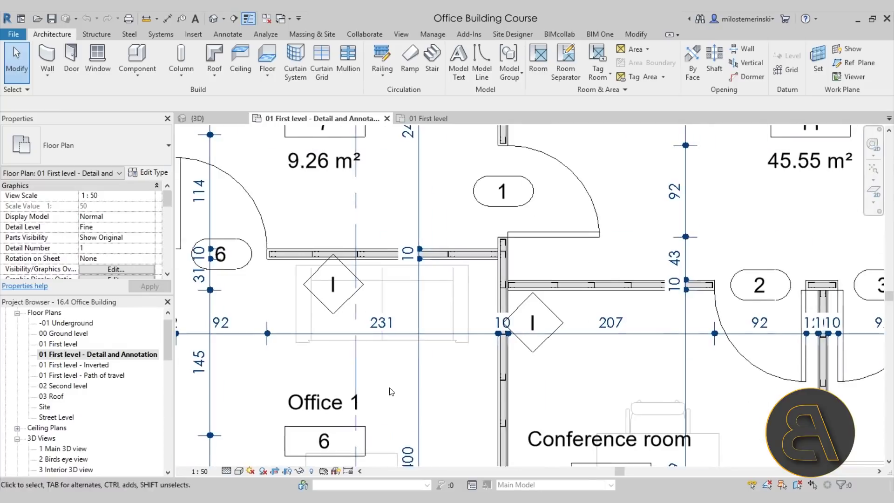
Step: Examine the annotated lift, restroom and stair core, including the stair tread numbers and the break line
scroll(464, 378, "down", 2)
scroll(465, 378, "up", 2)
scroll(464, 378, "up", 3, "ctrl")
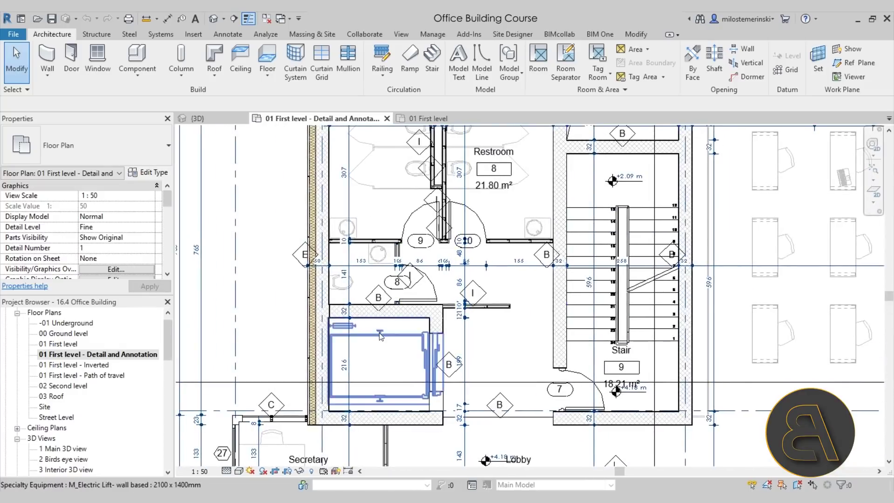
scroll(373, 326, "up", 2)
middle_click_drag(352, 269, 399, 254)
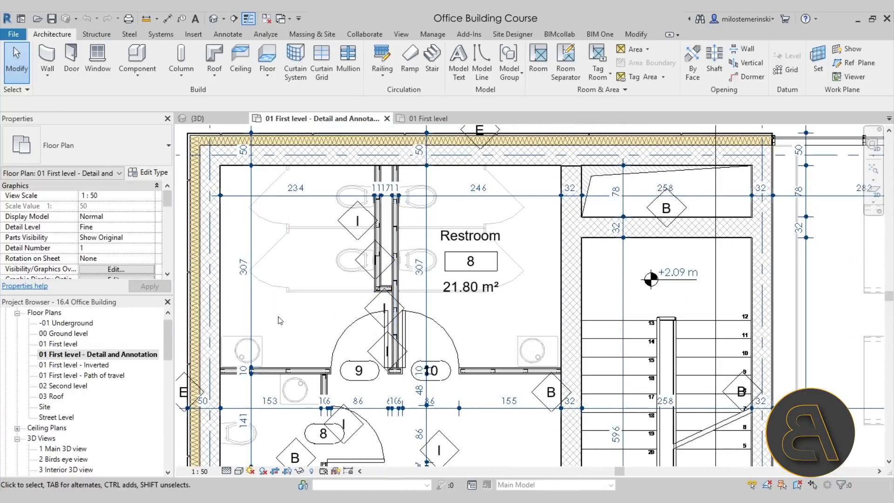
middle_click_drag(498, 357, 456, 358)
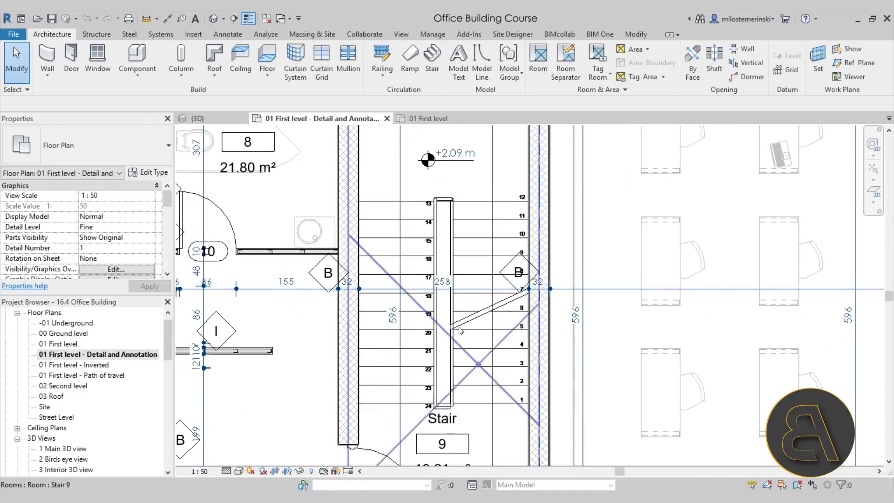
scroll(471, 333, "up", 2)
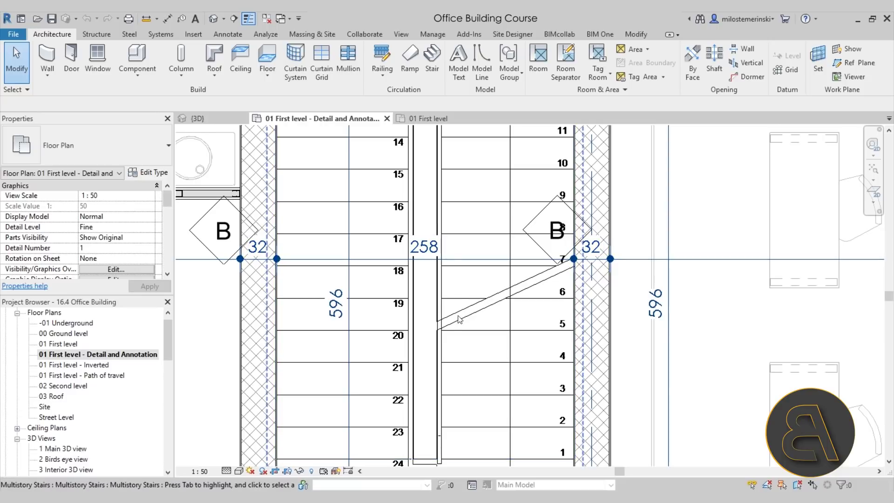
scroll(492, 303, "down", 2)
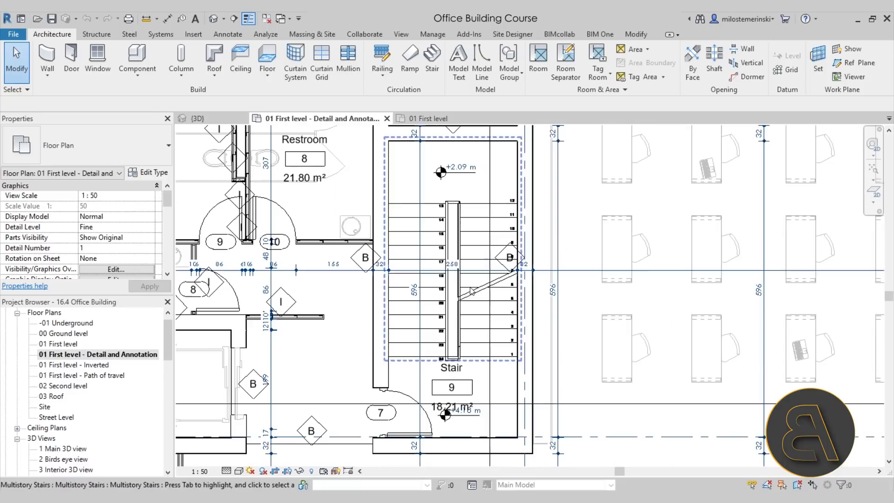
Step: Inspect the exterior wall insulation around the restroom and stair core, and review the annotated rooms below
middle_click_drag(493, 302, 582, 347)
scroll(460, 311, "down", 2)
scroll(266, 215, "up", 5)
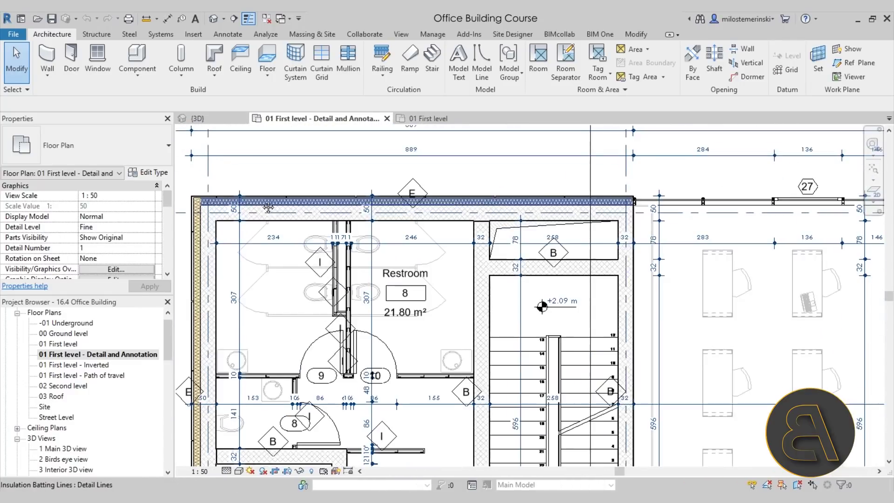
middle_click_drag(437, 316, 410, 136)
scroll(450, 291, "down", 4)
scroll(450, 292, "down", 6)
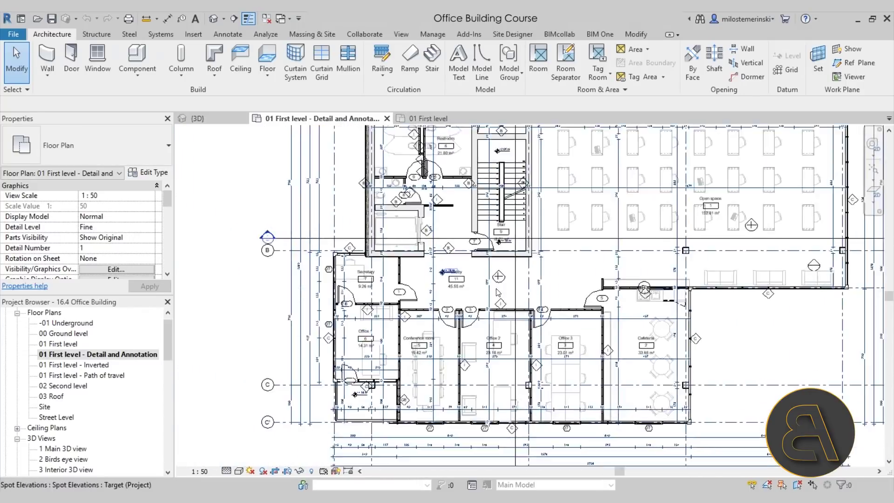
Step: Open the Section 1 building section and the Section 2 building section
scroll(137, 340, "down", 5)
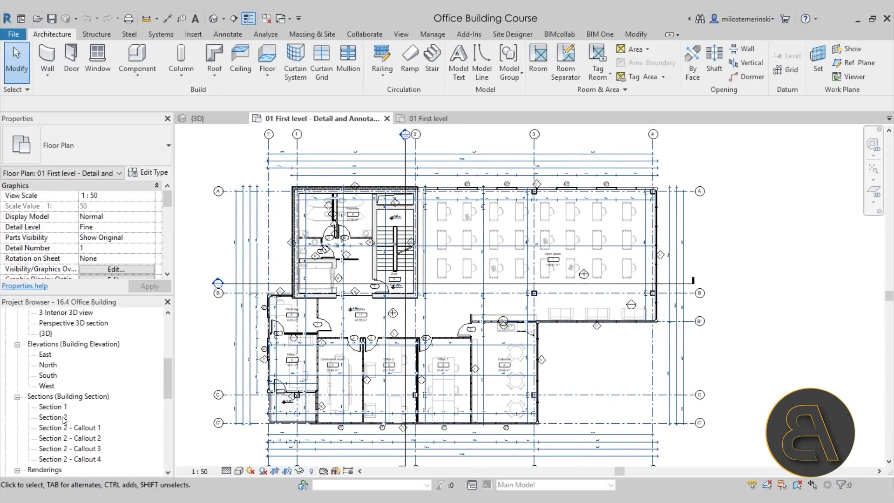
double_click(52, 407)
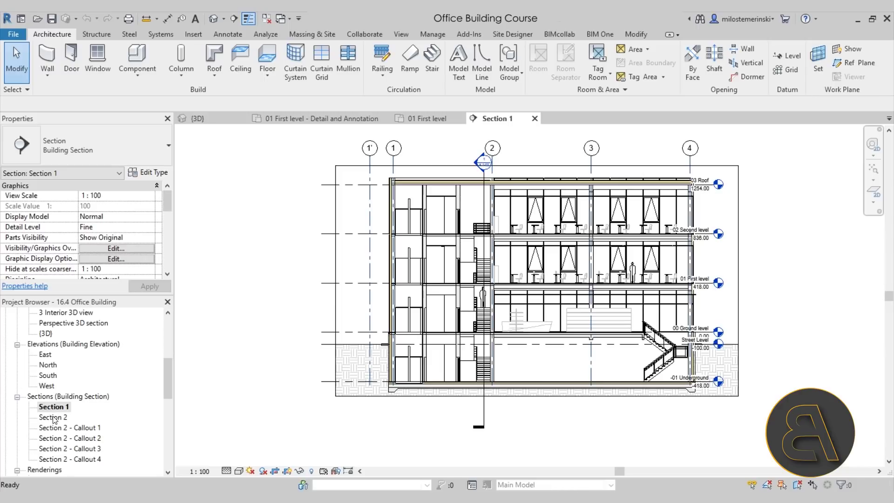
double_click(53, 417)
middle_click_drag(604, 285, 543, 275)
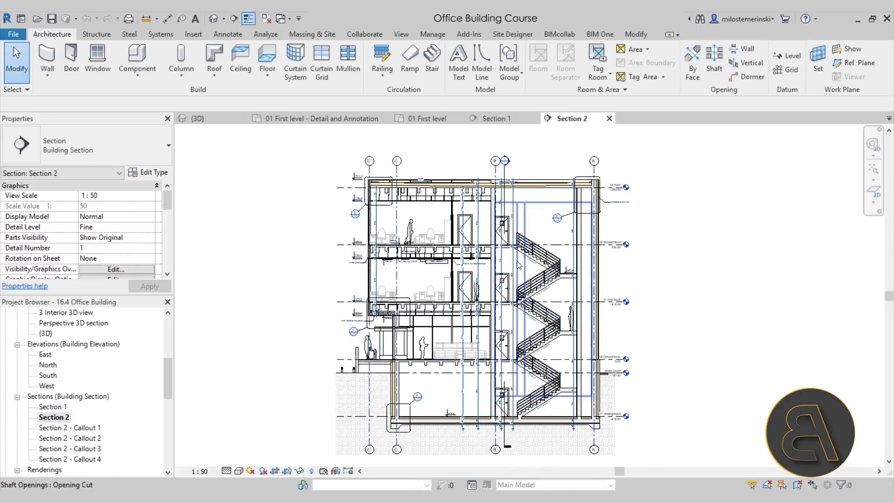
Step: Examine the multistory stair's railings, tread numbers and run annotations around the first level in Section 2
scroll(584, 319, "up", 4)
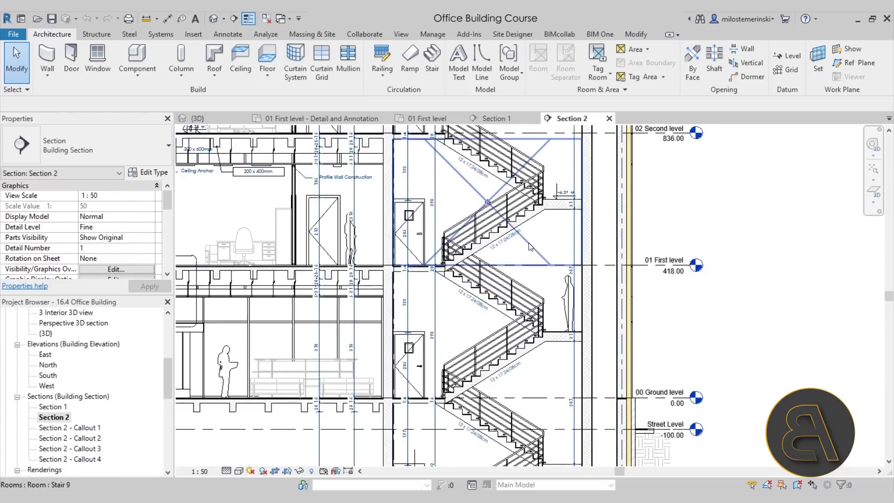
scroll(584, 320, "up", 2)
mouse_move(549, 326)
middle_mouse_down()
mouse_move(570, 306)
mouse_move(574, 336)
middle_mouse_up()
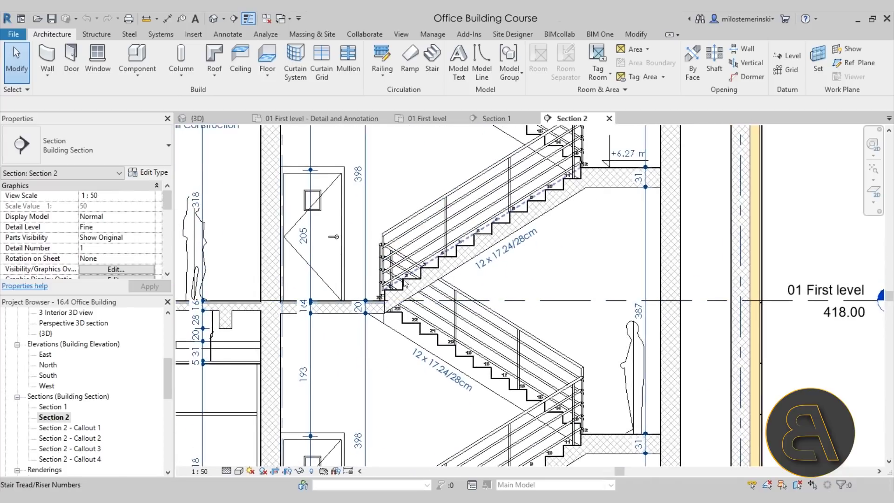
scroll(405, 282, "up", 3)
scroll(592, 214, "down", 3)
middle_click_drag(596, 208, 642, 206)
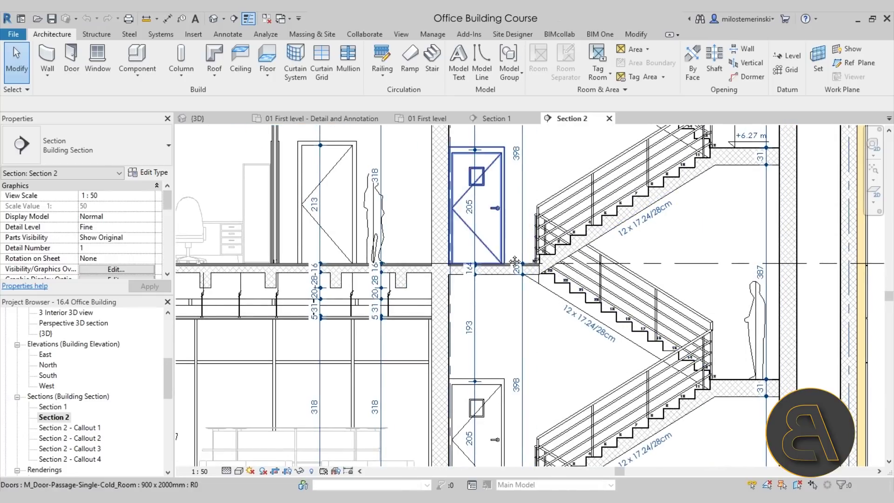
Step: Inspect the ribbed floor slab, suspended ceiling and insulation details at the facade edge in Section 2
scroll(514, 262, "down", 2)
middle_click_drag(515, 262, 540, 260)
scroll(333, 298, "up", 5)
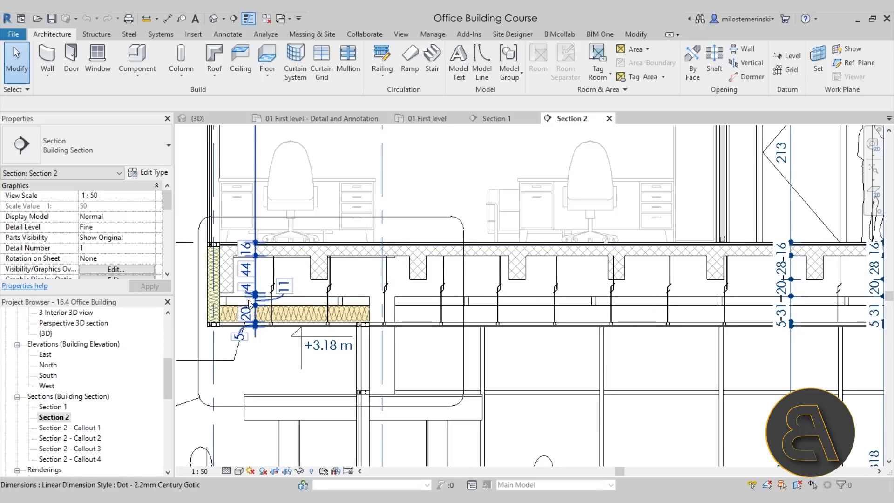
Step: Examine the floor slab edge, curtain wall mullion and insulation at the first-level facade edge in Section 2
scroll(235, 294, "down", 3)
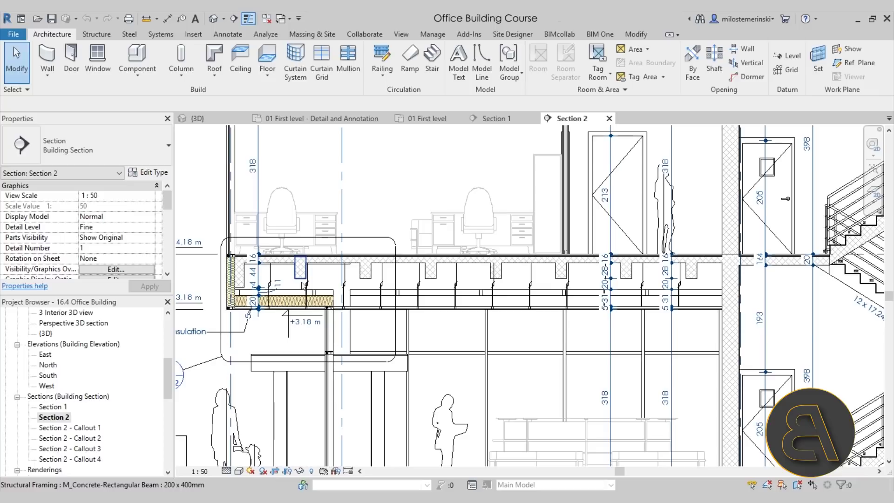
scroll(345, 308, "up", 5)
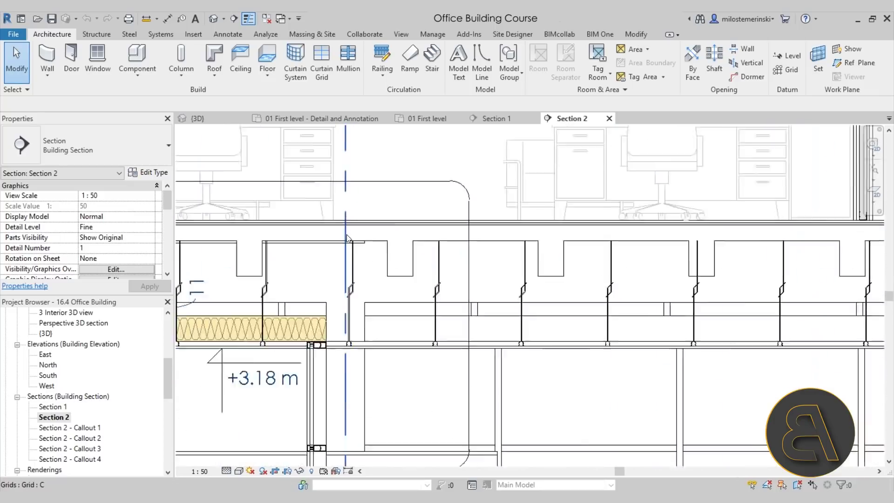
scroll(235, 244, "up", 5)
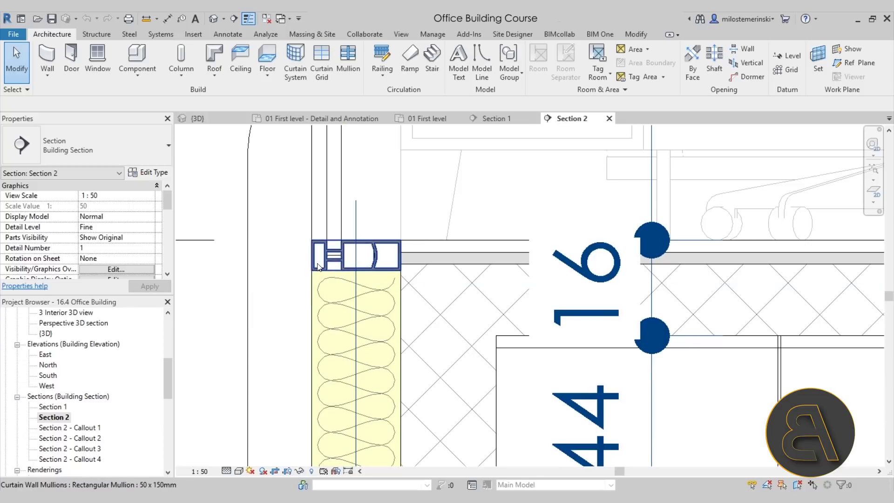
scroll(344, 298, "down", 5)
scroll(343, 336, "down", 2)
middle_click_drag(390, 409, 297, 270)
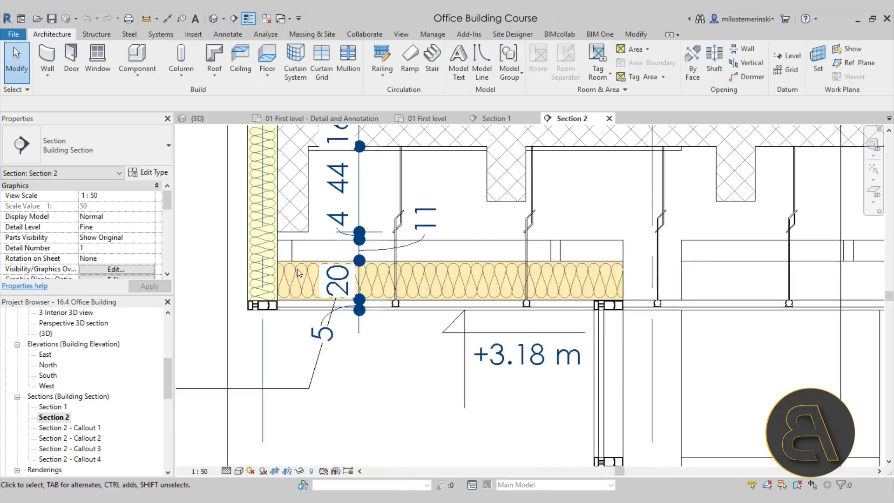
Step: Inspect the underground foundation slab and its thickened, insulated corner at grid C in Section 2
scroll(297, 269, "down", 3)
scroll(484, 287, "down", 2)
middle_click_drag(484, 287, 335, 131)
scroll(419, 214, "down", 1)
scroll(364, 359, "up", 4)
scroll(361, 321, "up", 2)
middle_click_drag(359, 279, 463, 239)
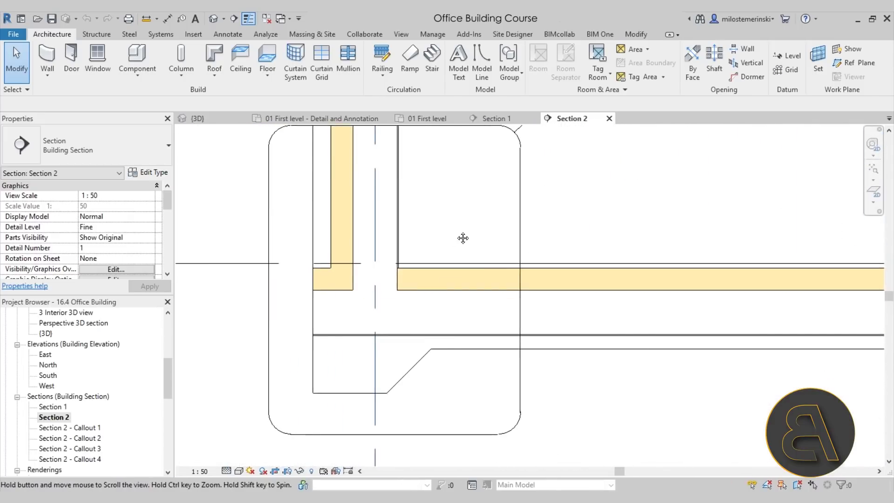
scroll(489, 256, "down", 4)
mouse_move(517, 273)
middle_mouse_down()
mouse_move(266, 260)
mouse_move(383, 280)
mouse_move(476, 276)
middle_mouse_up()
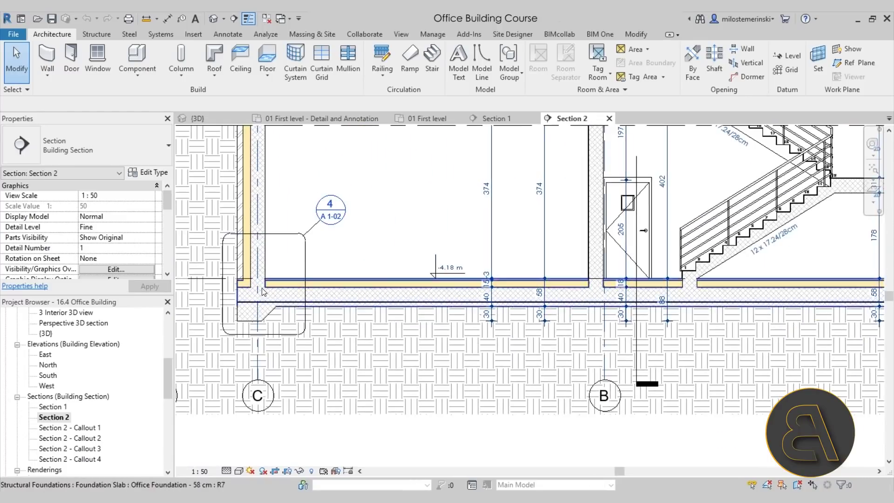
Step: Open the foundation corner callout 4 / A 1-02 from Section 2 and turn off Thin Lines to show real line weights
double_click(343, 215)
scroll(484, 298, "up", 2)
mouse_move(414, 279)
middle_mouse_down()
mouse_move(483, 297)
mouse_move(447, 299)
mouse_move(491, 321)
middle_mouse_up()
scroll(529, 339, "down", 1)
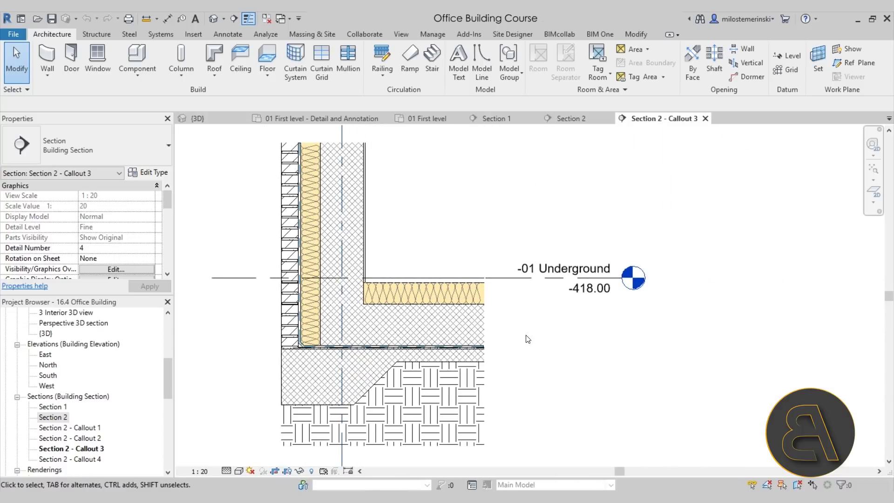
scroll(320, 353, "up", 3)
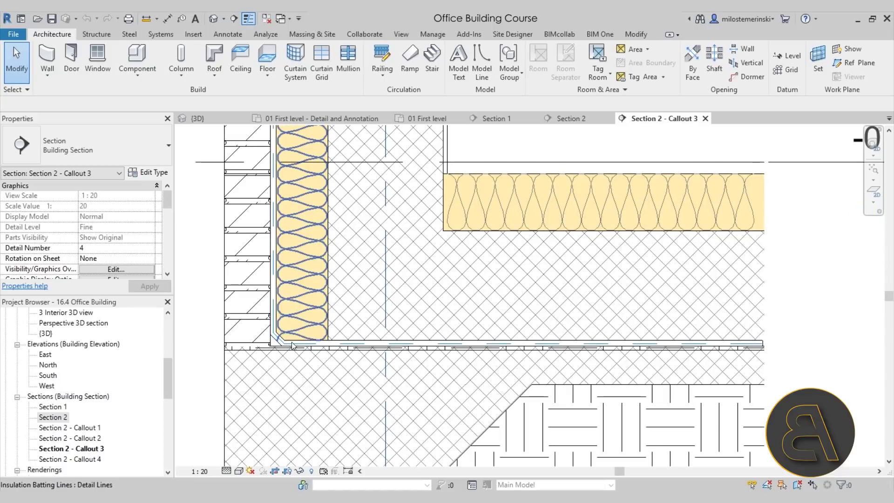
left_click(254, 21)
scroll(670, 325, "down", 2)
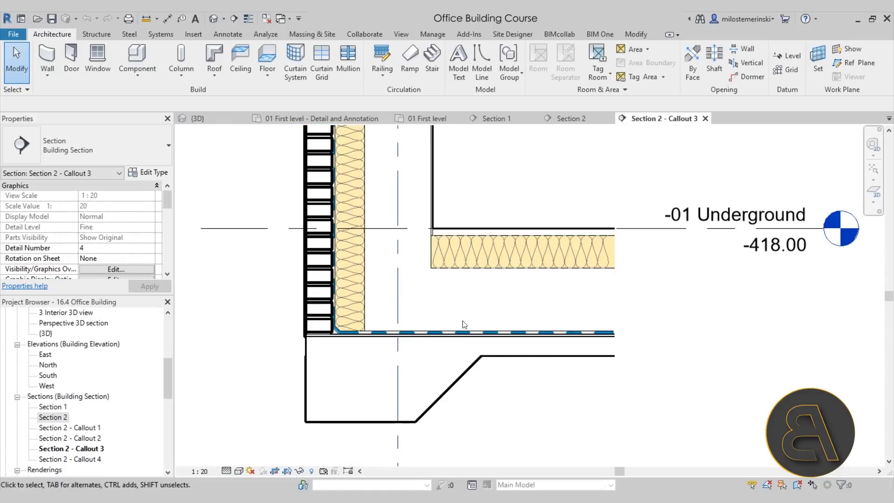
Step: Review the repeating brick detail, insulation, waterproofing line and foundation footing in Section 2 - Callout 3
middle_click_drag(671, 326, 626, 349)
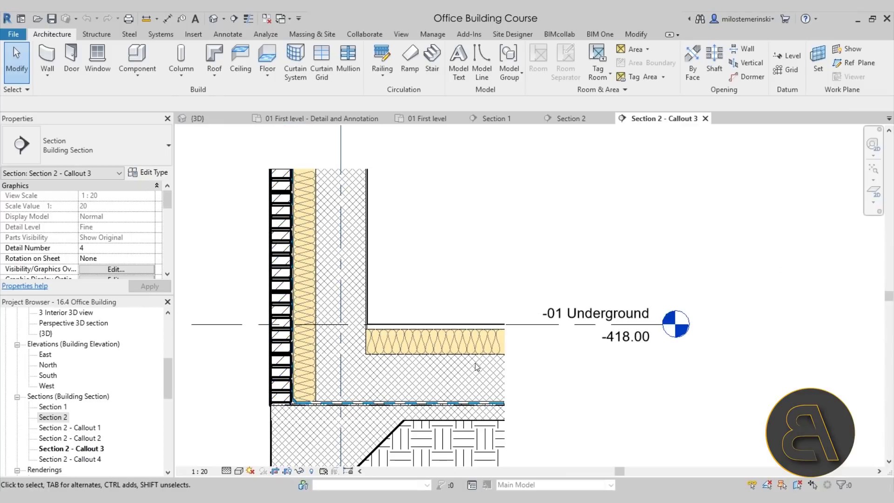
scroll(386, 373, "down", 1)
middle_click_drag(386, 373, 399, 301)
middle_click_drag(285, 151, 278, 207)
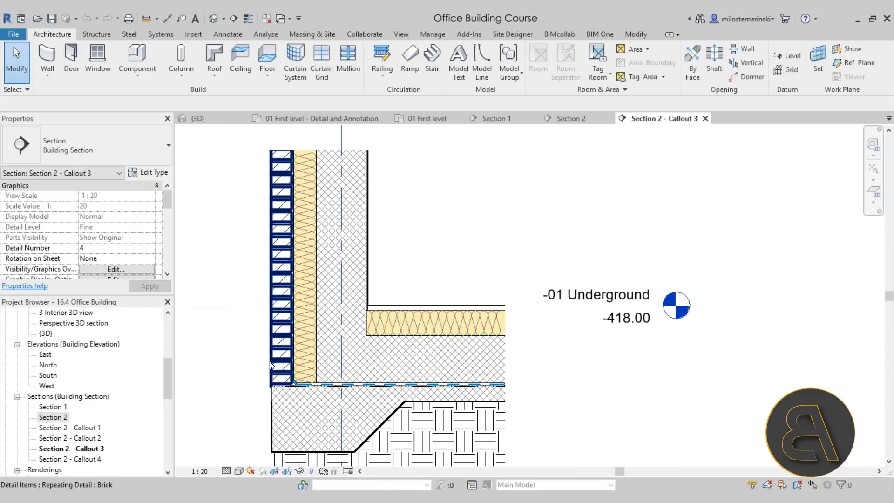
middle_click_drag(463, 236, 460, 239)
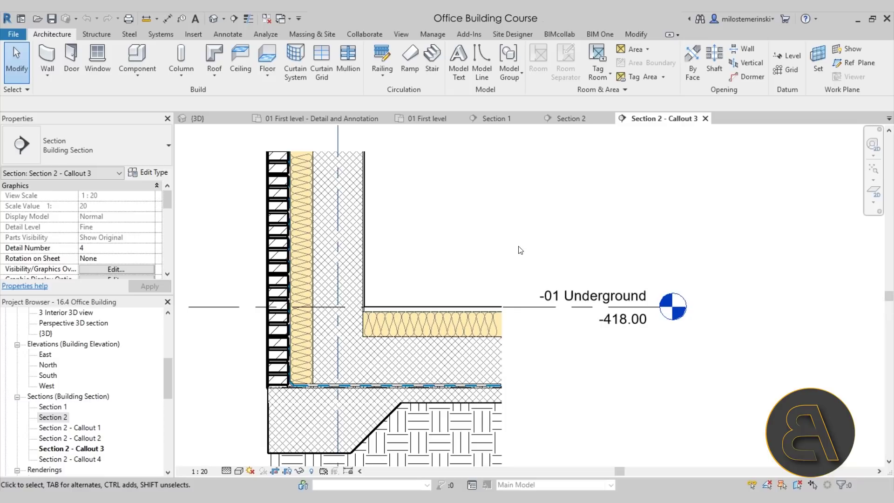
Step: Return to Section 2, open facade edge callout 3, and review its insulation and ceiling layer annotation
left_click(571, 119)
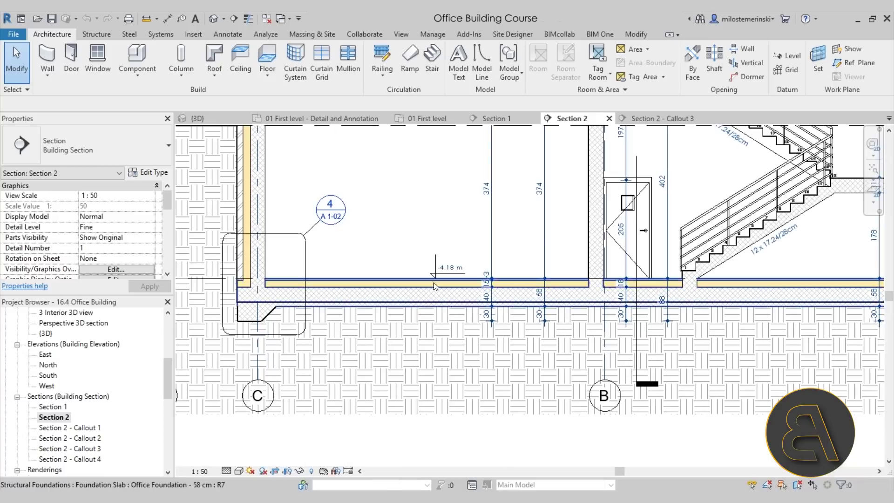
scroll(307, 309, "down", 2)
middle_click_drag(307, 308, 308, 316)
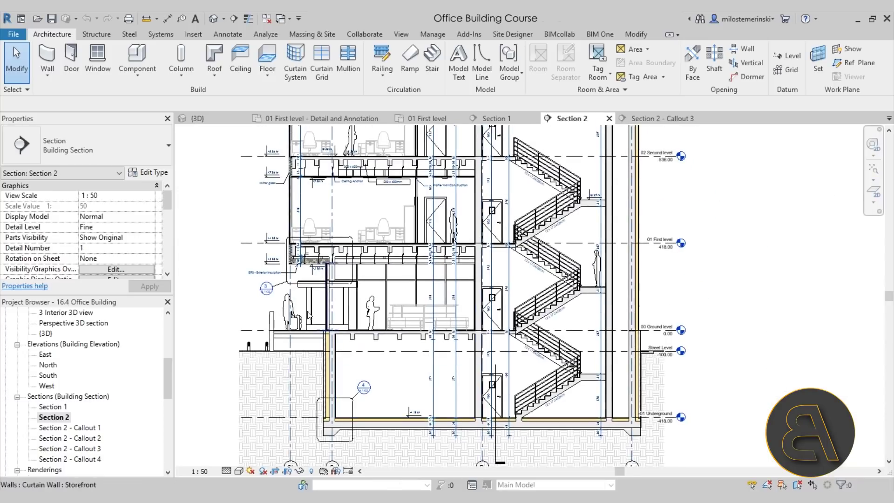
double_click(266, 290)
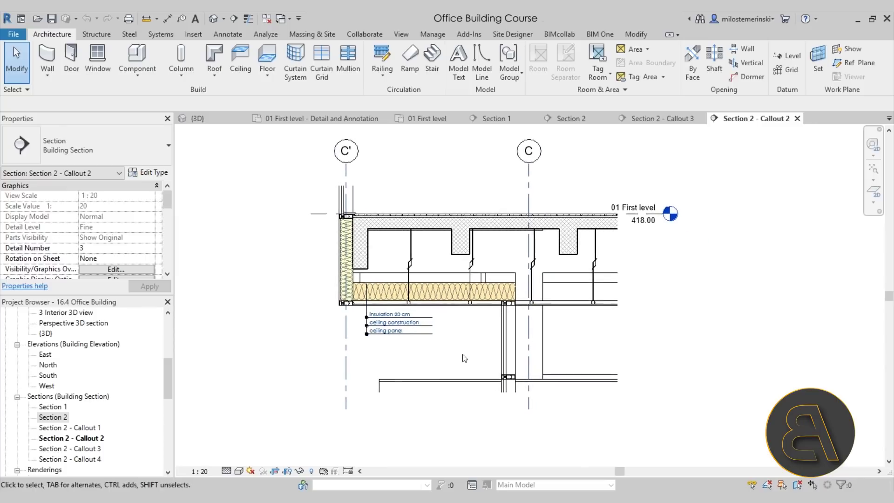
scroll(426, 346, "up", 2)
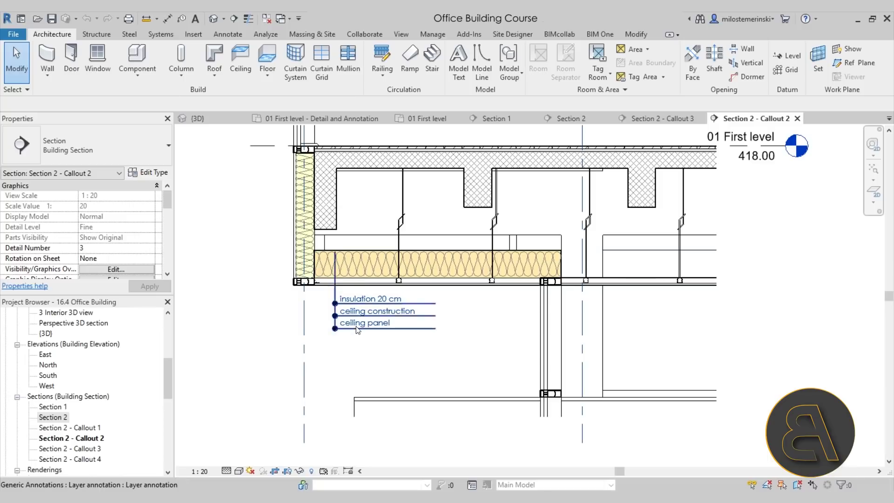
scroll(336, 268, "down", 3)
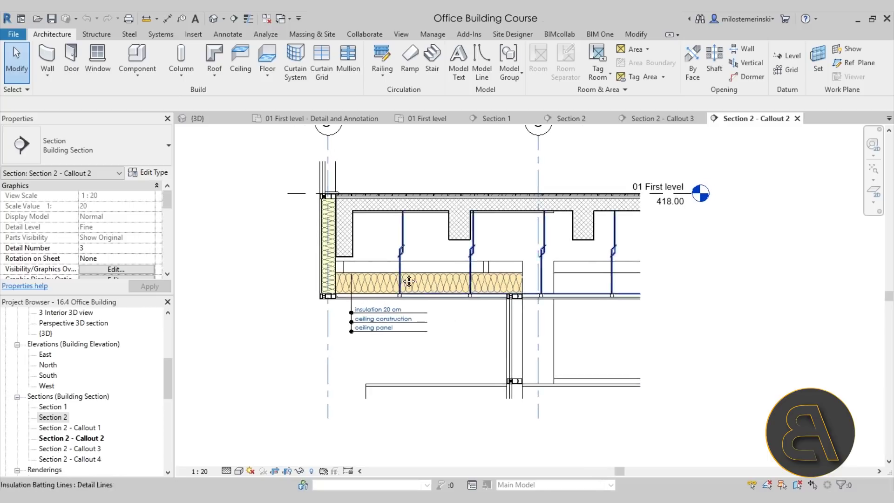
Step: Examine the wood strip flooring detail and the mullion connection along the floor edge in Section 2 - Callout 2
scroll(334, 262, "up", 5)
scroll(334, 260, "up", 3)
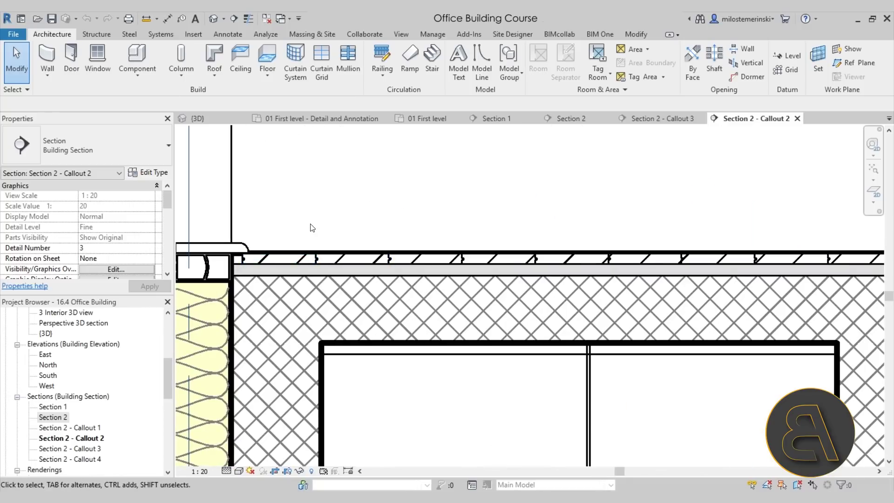
middle_click_drag(312, 227, 307, 229)
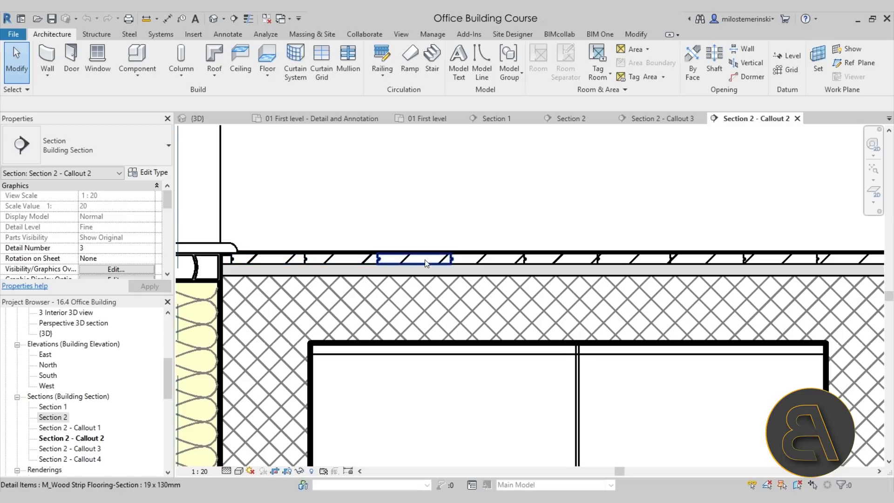
scroll(446, 247, "down", 2)
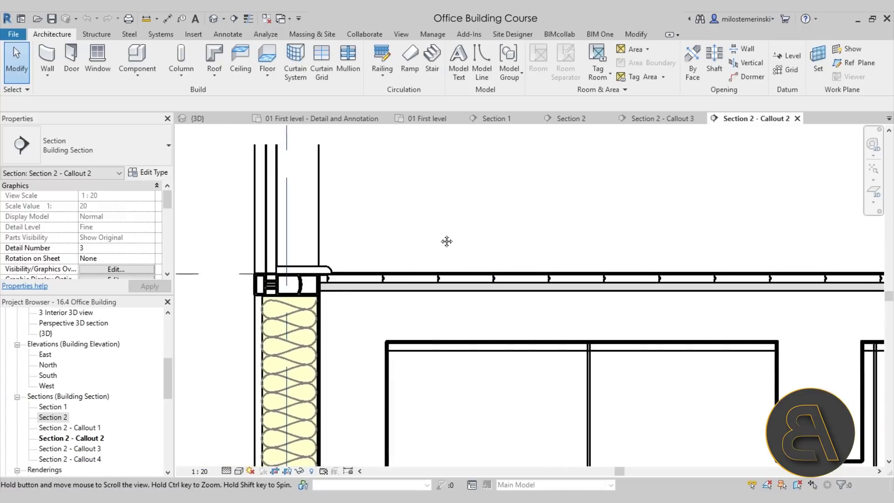
scroll(316, 267, "up", 3)
scroll(418, 239, "down", 2)
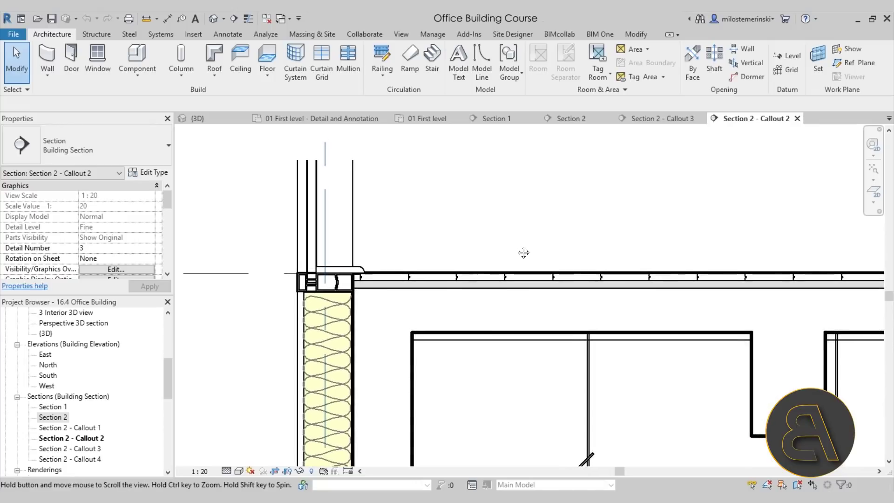
scroll(524, 252, "down", 3)
middle_click_drag(523, 253, 360, 254)
Step: Inspect the ceiling construction profiles and hangers below the ribbed slab in Section 2 - Callout 2
scroll(414, 314, "up", 4)
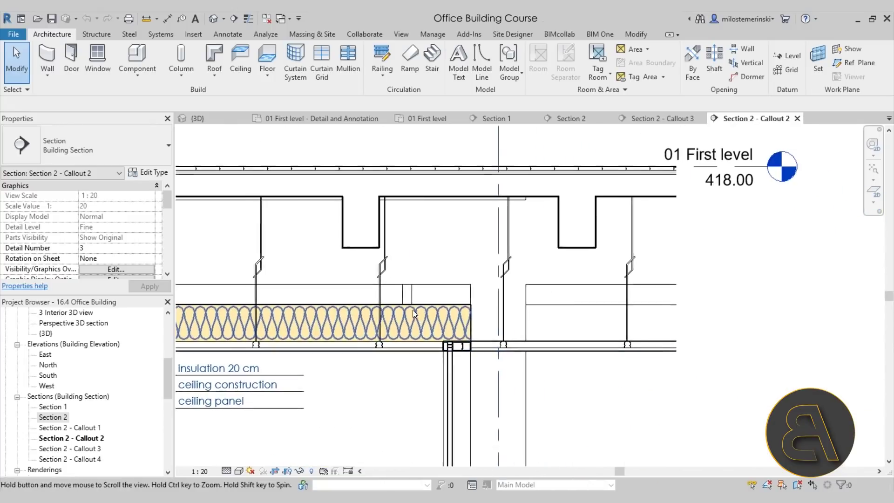
scroll(377, 344, "up", 3)
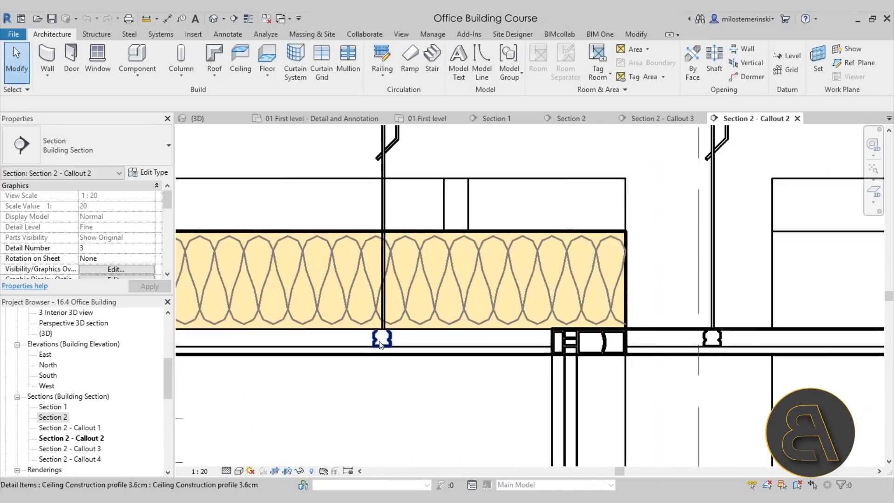
middle_click_drag(406, 350, 271, 336)
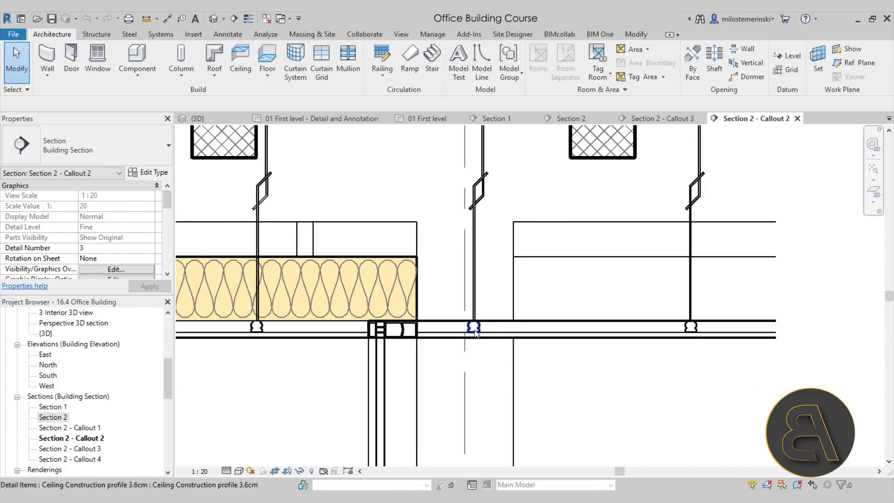
scroll(476, 259, "down", 2)
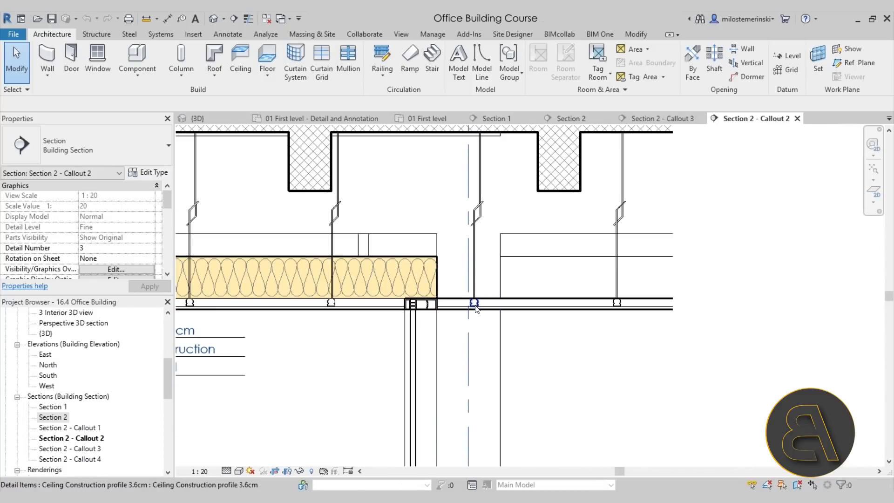
scroll(492, 281, "down", 3)
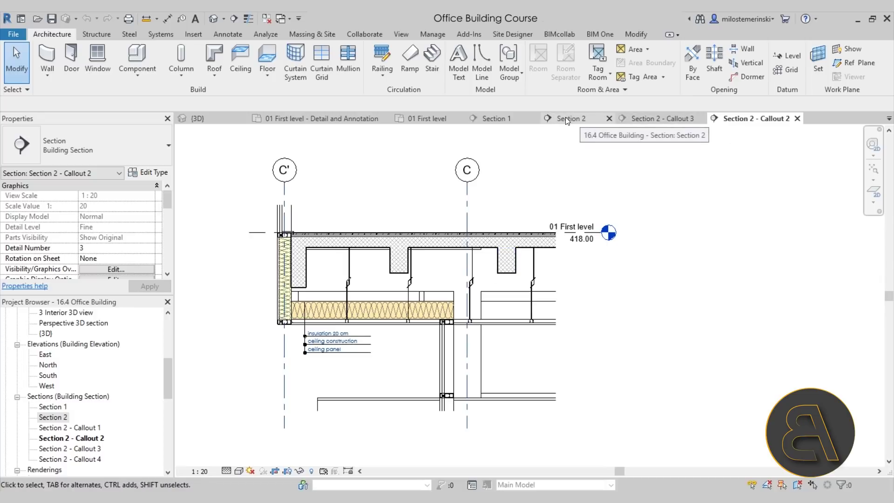
Step: View Section 1, return to Section 2, and open the roof edge callout 5 near grid A
left_click(496, 119)
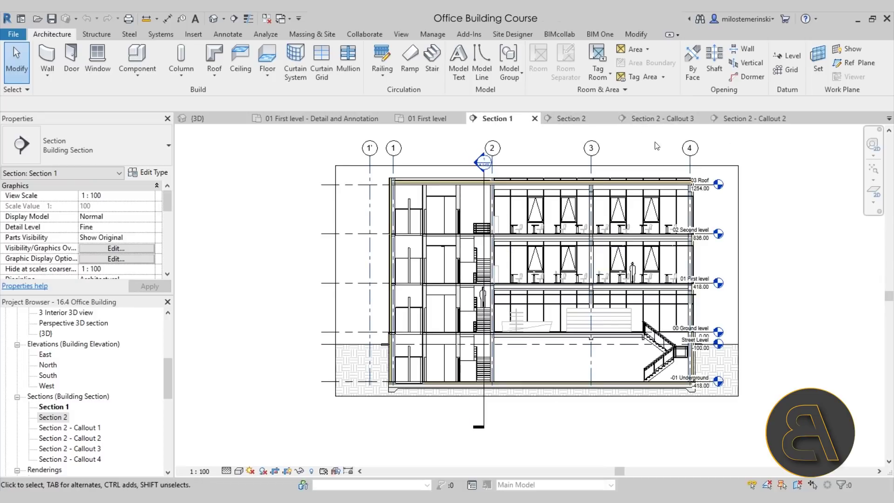
left_click(572, 118)
middle_click_drag(607, 234, 594, 373)
middle_click_drag(680, 256, 727, 298)
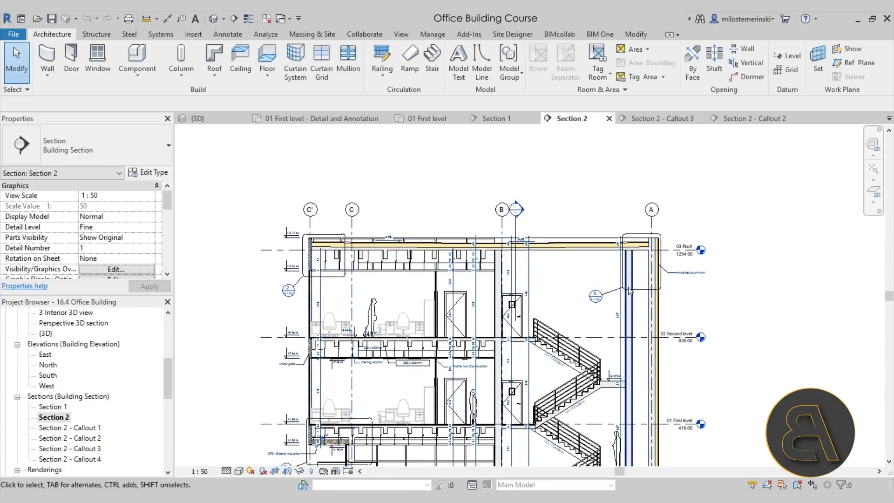
double_click(597, 296)
scroll(631, 258, "up", 5)
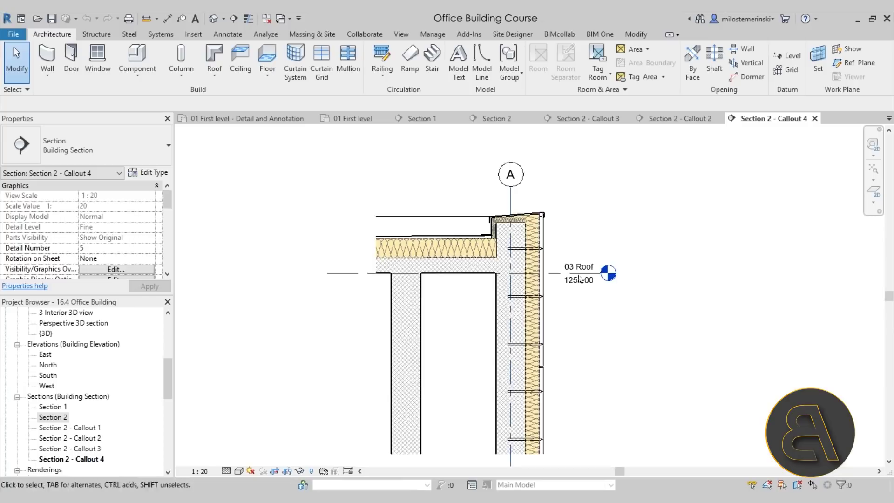
Step: Examine the roof insulation, sloped roof layers and parapet flashing in Section 2 - Callout 4
scroll(632, 259, "down", 1)
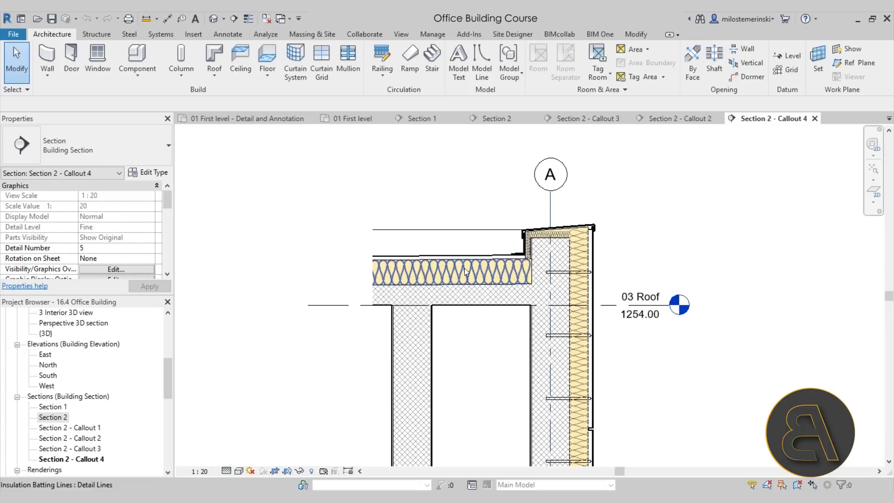
scroll(465, 269, "up", 5)
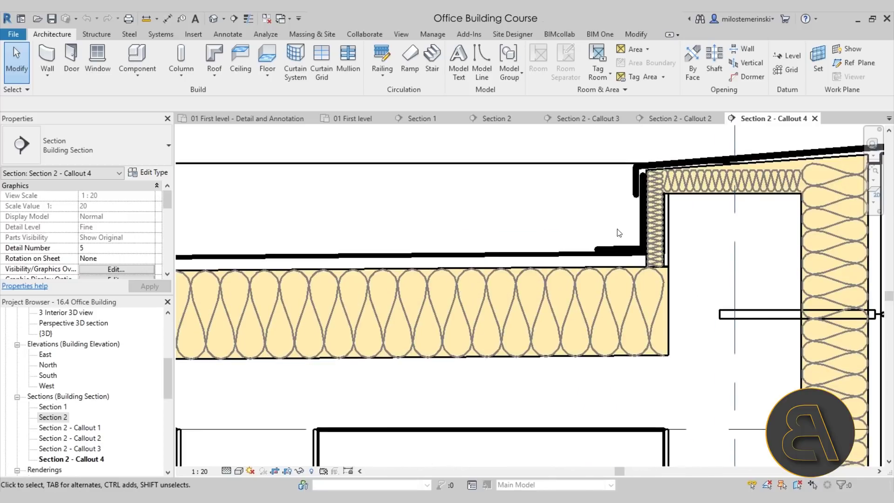
scroll(601, 238, "down", 3)
scroll(600, 267, "up", 1)
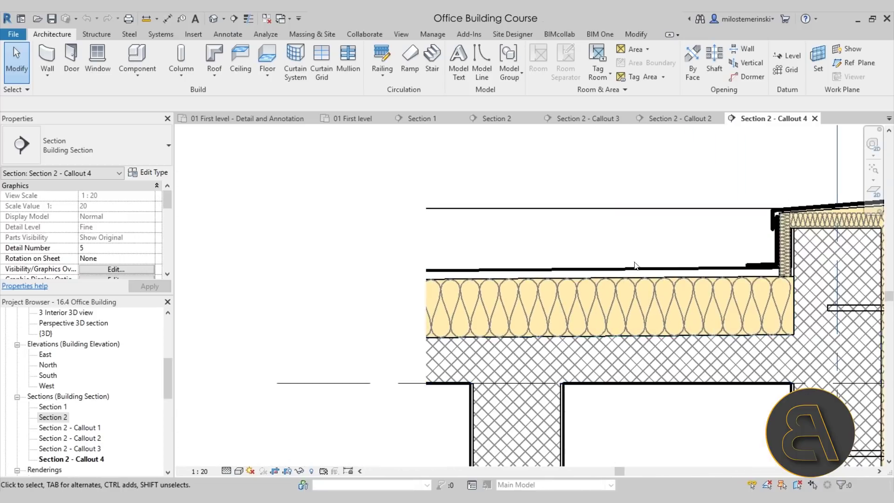
scroll(600, 267, "down", 3)
middle_click_drag(527, 278, 431, 275)
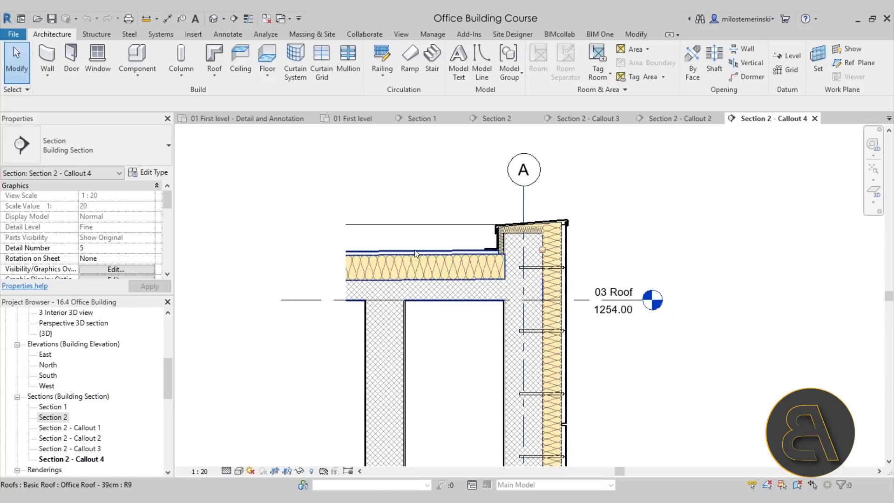
Step: Inspect the exterior wall's insulation, cladding and horizontal anchors below the parapet in Section 2 - Callout 4
scroll(455, 295, "down", 3)
scroll(524, 248, "up", 5)
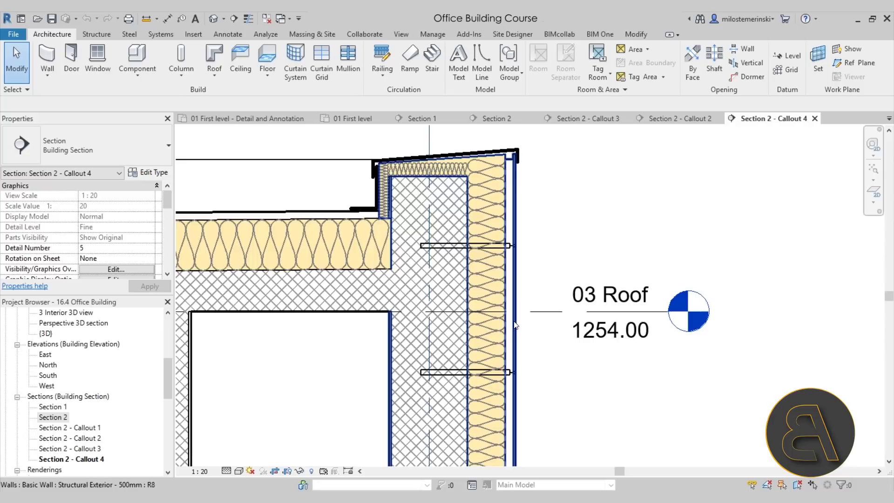
scroll(482, 326, "down", 2)
middle_click_drag(482, 449, 482, 434)
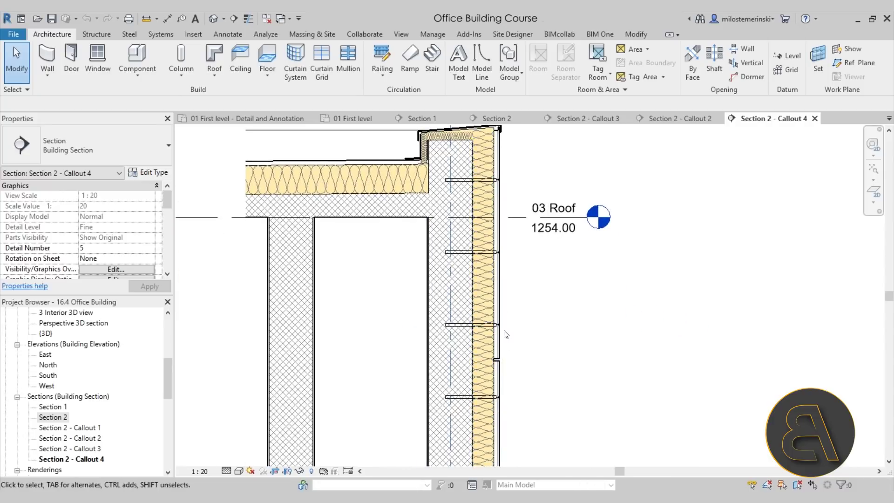
Step: Open the ceiling plans 01 First level - construction and Reflected Floor Construction plan to compare them
scroll(509, 310, "down", 2)
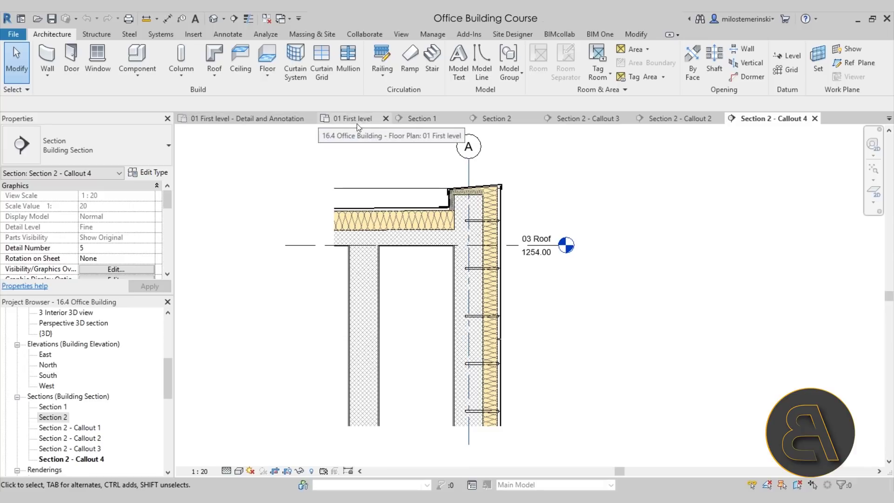
scroll(78, 421, "down", 1)
scroll(112, 401, "up", 6)
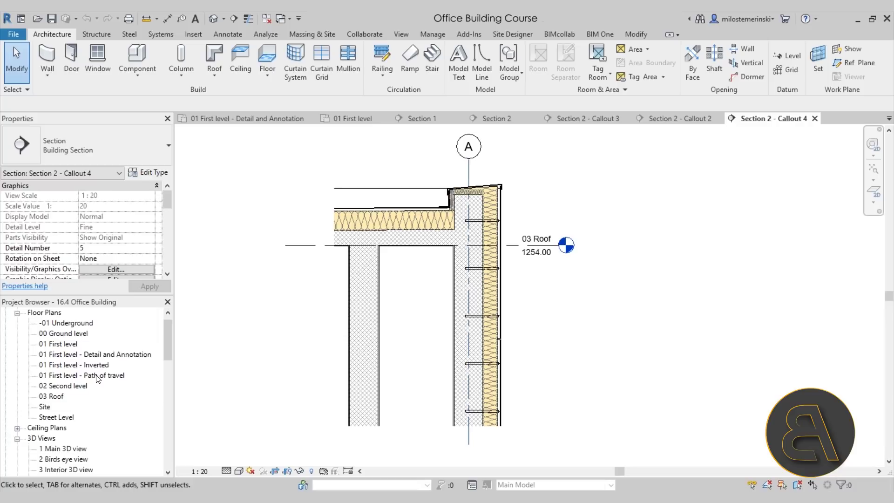
scroll(73, 378, "down", 2)
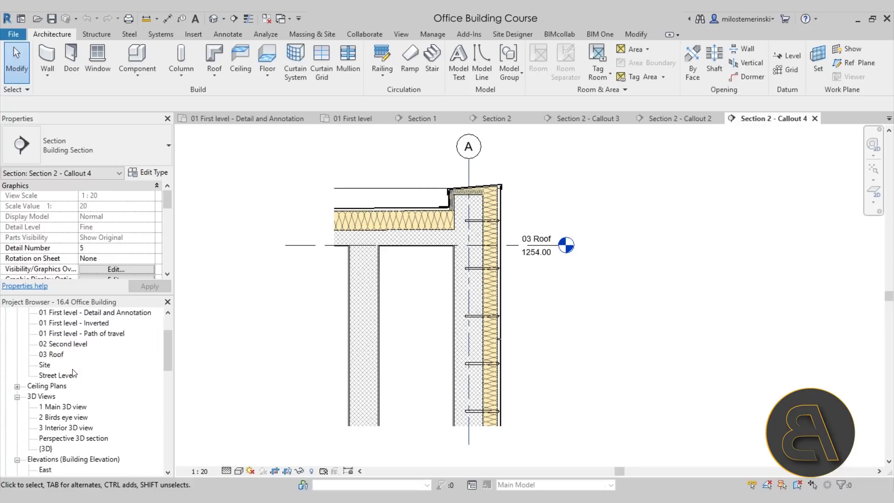
scroll(74, 372, "up", 2)
scroll(70, 375, "down", 1)
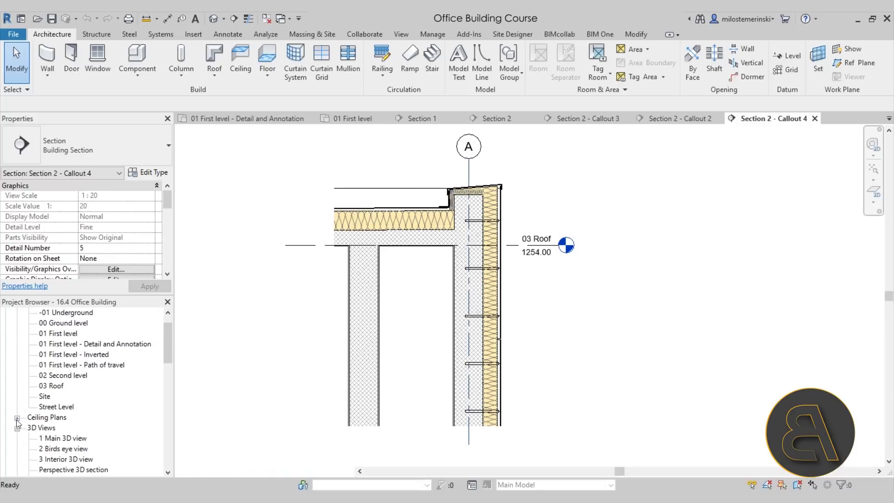
left_click(18, 418)
double_click(110, 395)
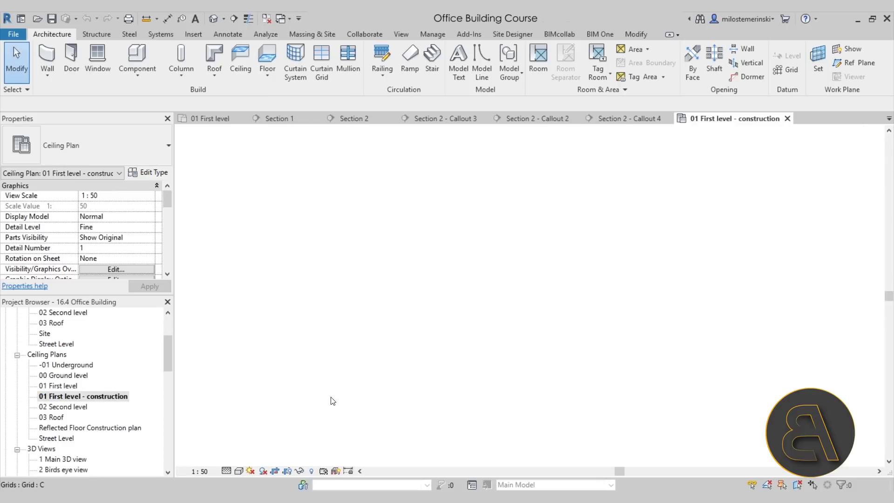
double_click(125, 427)
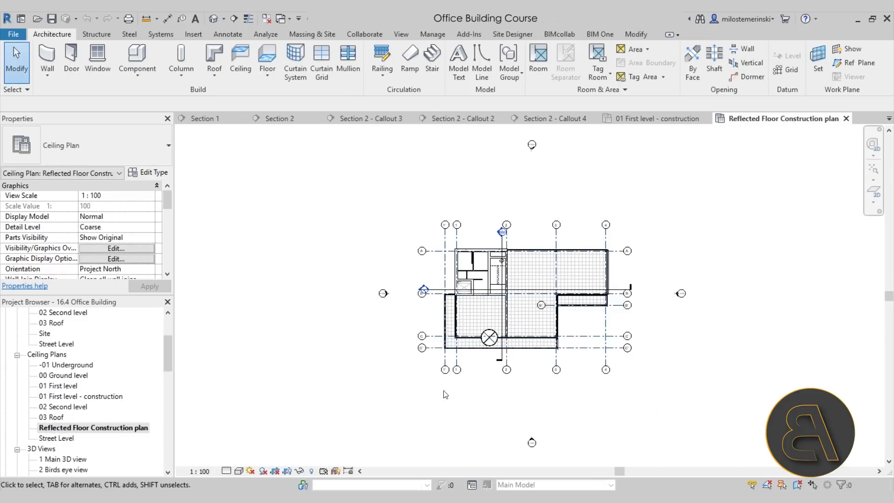
scroll(447, 342, "up", 3)
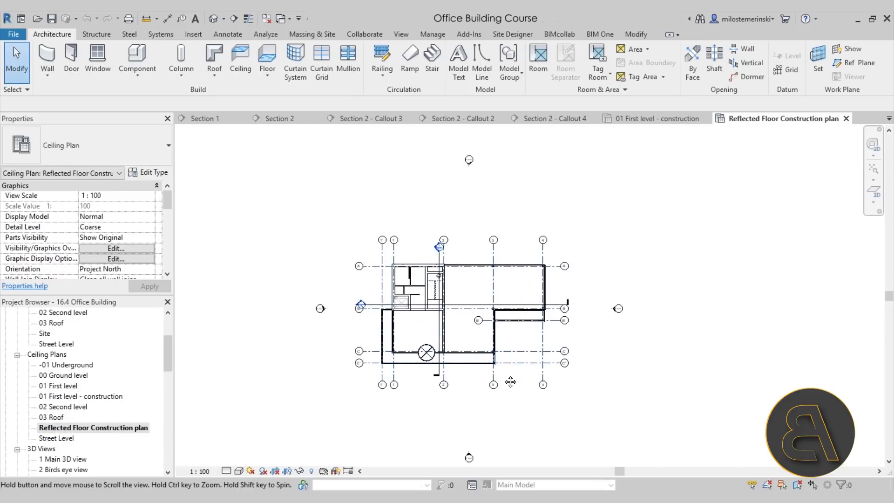
Step: Examine the concrete beam layout and structural walls in the 01 First level - construction ceiling plan
double_click(85, 396)
scroll(568, 357, "down", 2)
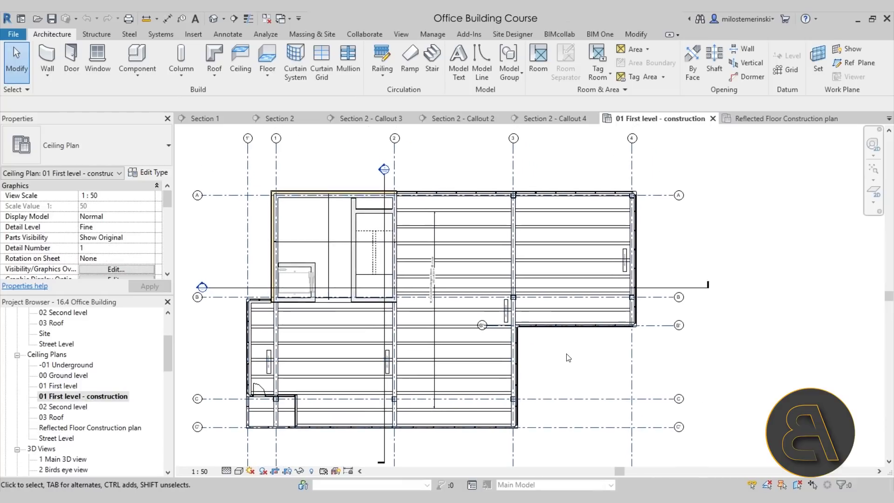
scroll(326, 445, "up", 2)
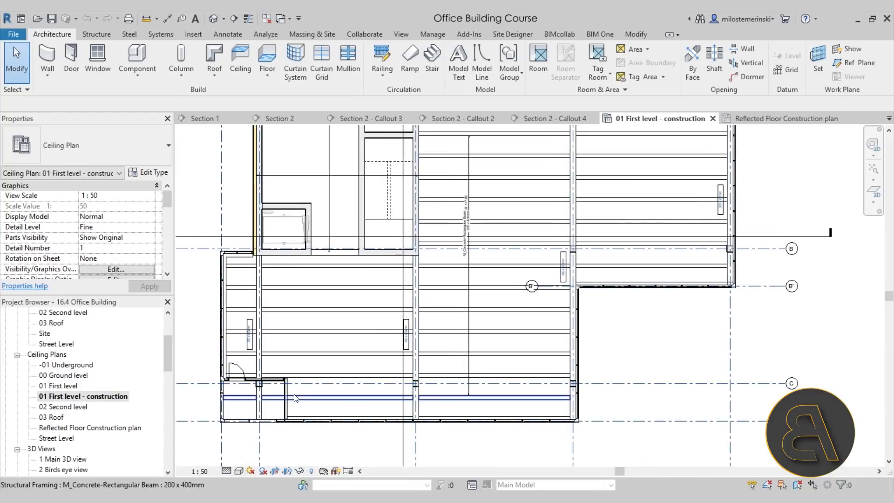
middle_click_drag(294, 398, 273, 413)
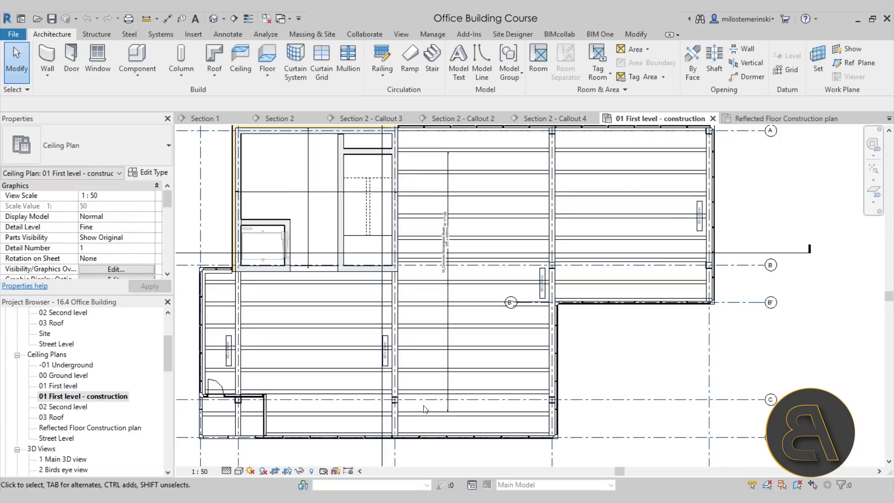
left_click(408, 311)
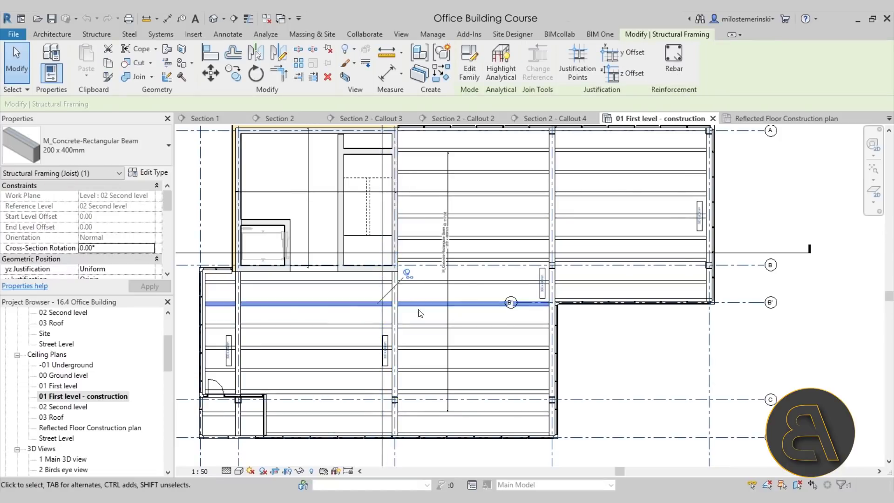
key("Escape")
middle_click_drag(340, 145, 344, 194)
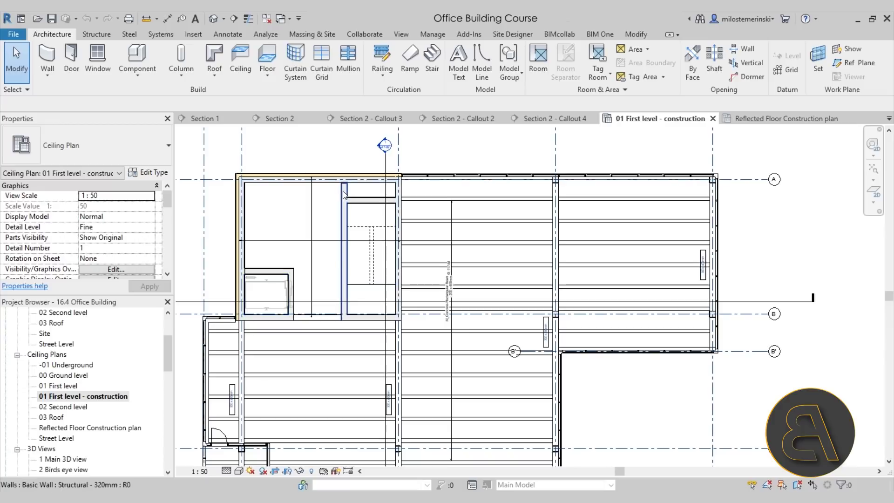
scroll(347, 205, "down", 4)
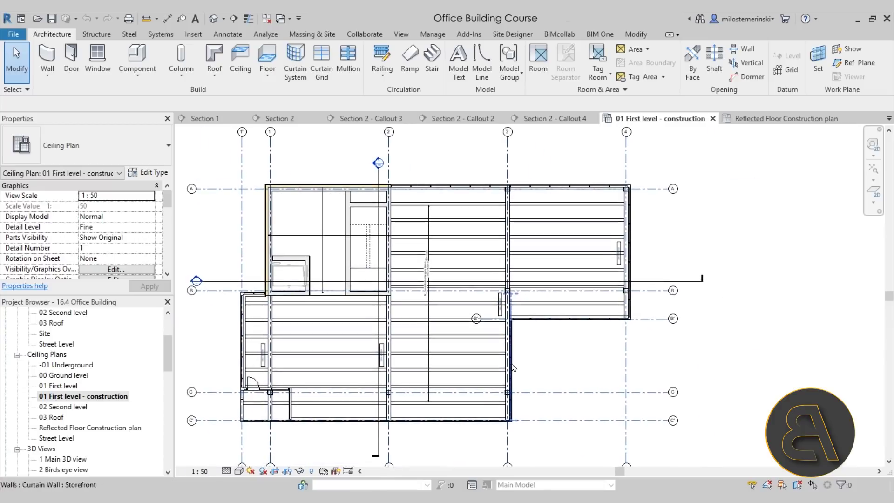
scroll(536, 370, "down", 1)
Step: Open the perspective views 1 Main 3D view, 2 Birds eye view and 3 Interior 3D view
scroll(128, 388, "down", 2)
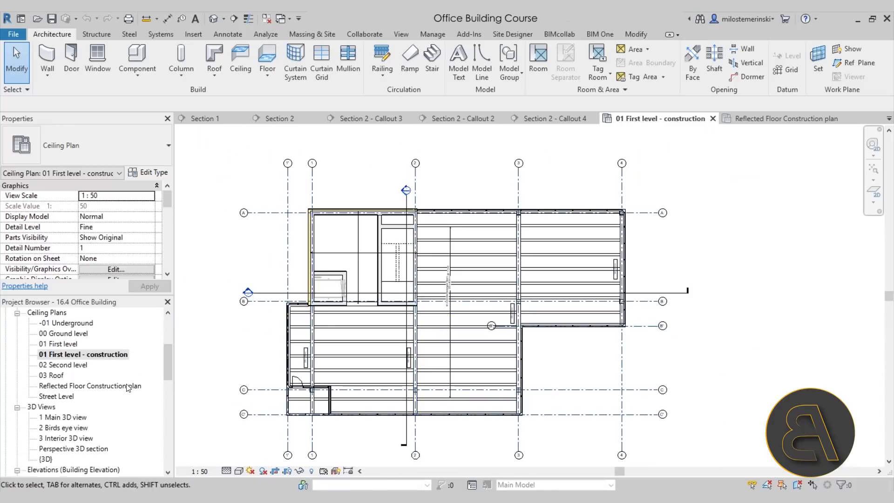
scroll(128, 388, "down", 2)
double_click(79, 387)
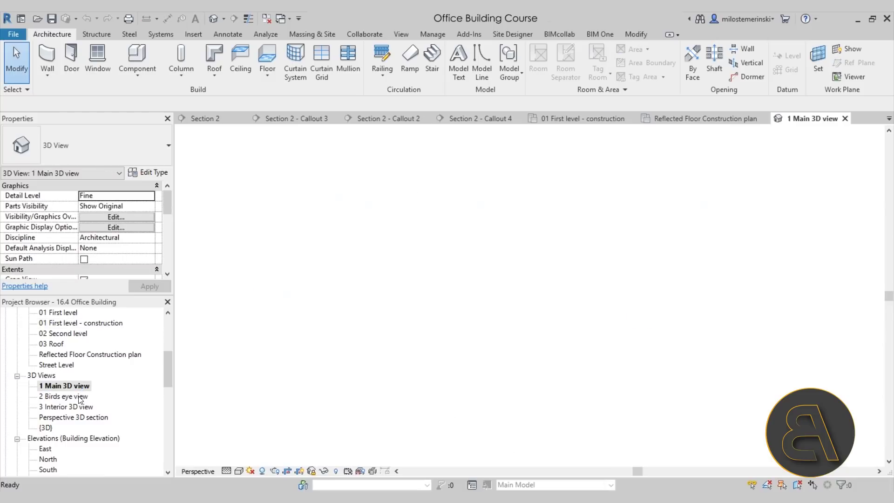
double_click(79, 397)
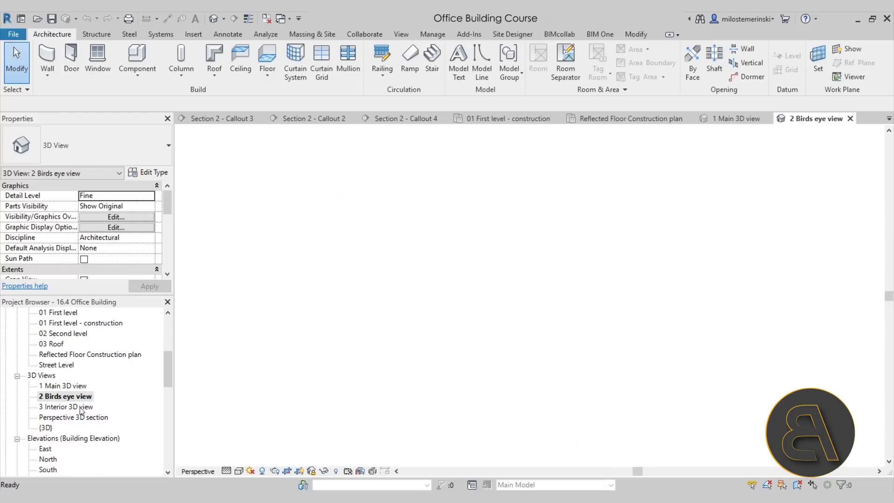
double_click(78, 409)
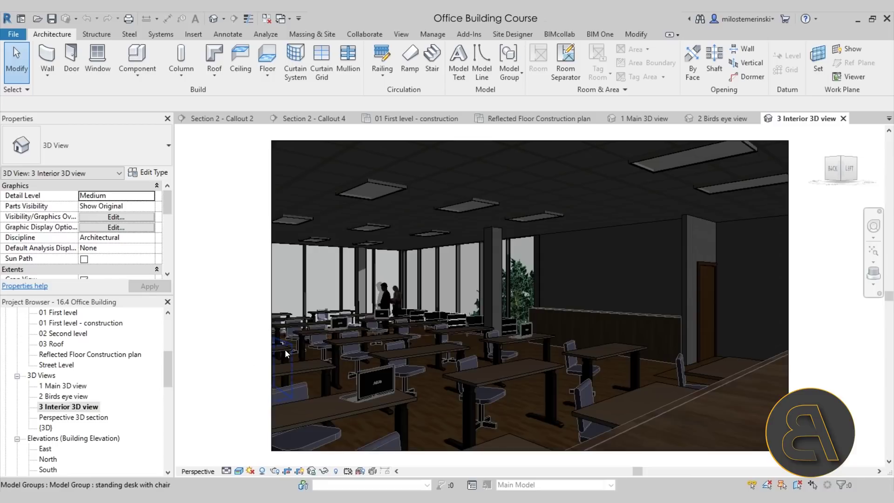
Step: View the saved renderings 1 Main 3D view_1, 1 Main 3D view_2 and 3 Interior 3D view_1
scroll(115, 371, "down", 7)
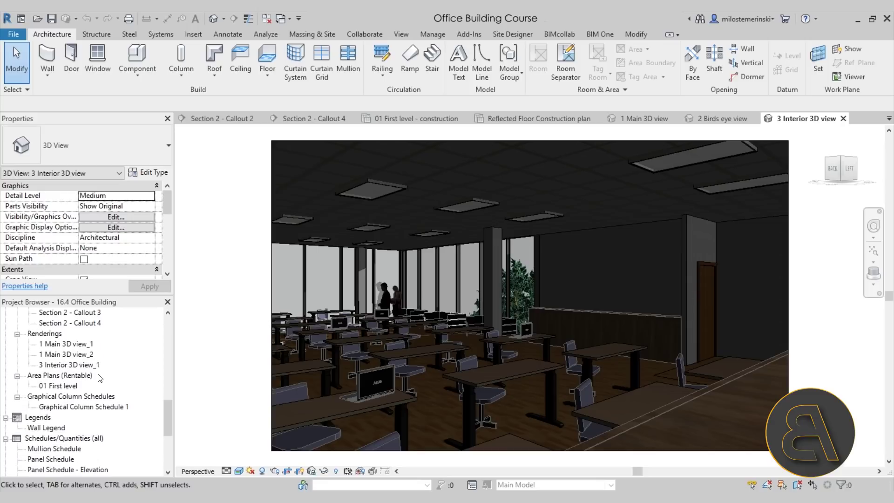
double_click(78, 350)
double_click(72, 353)
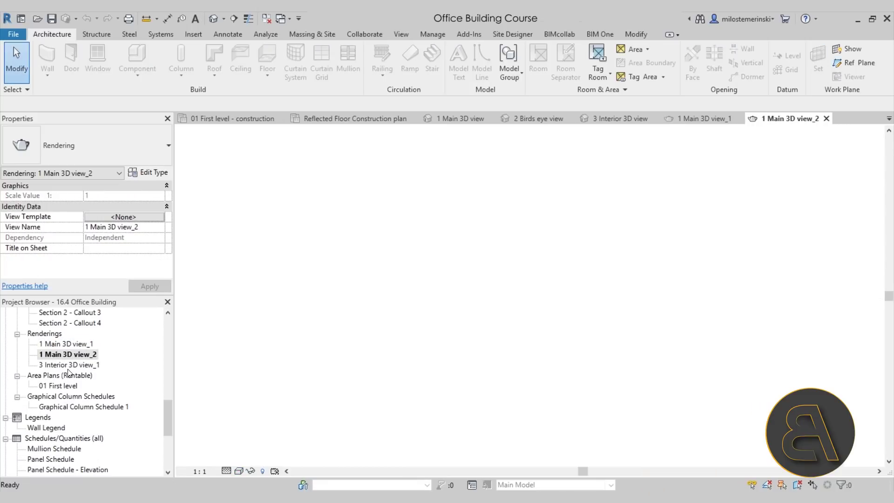
double_click(69, 366)
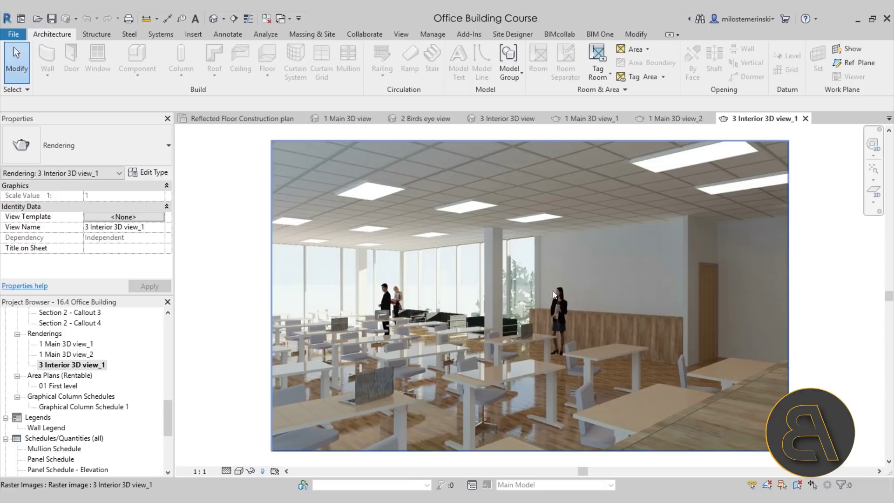
Step: Open the rentable area plan of 01 First level and review its color-coded areas and legend
scroll(92, 381, "down", 1)
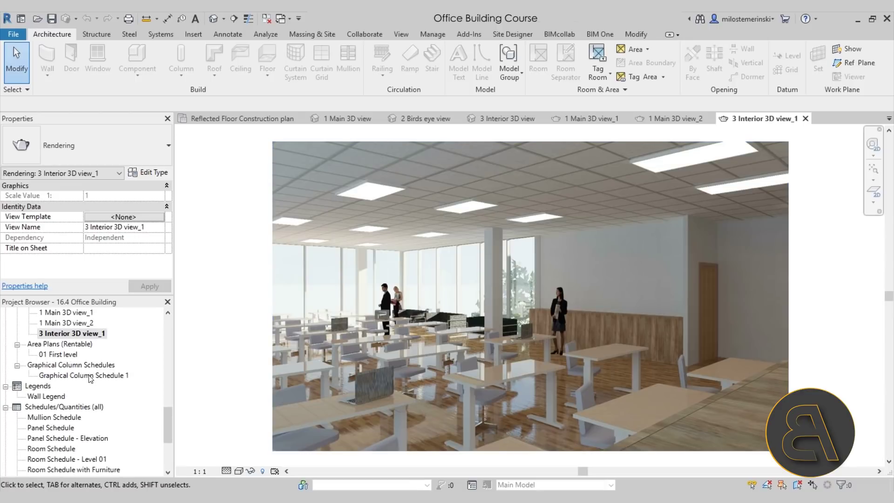
double_click(57, 354)
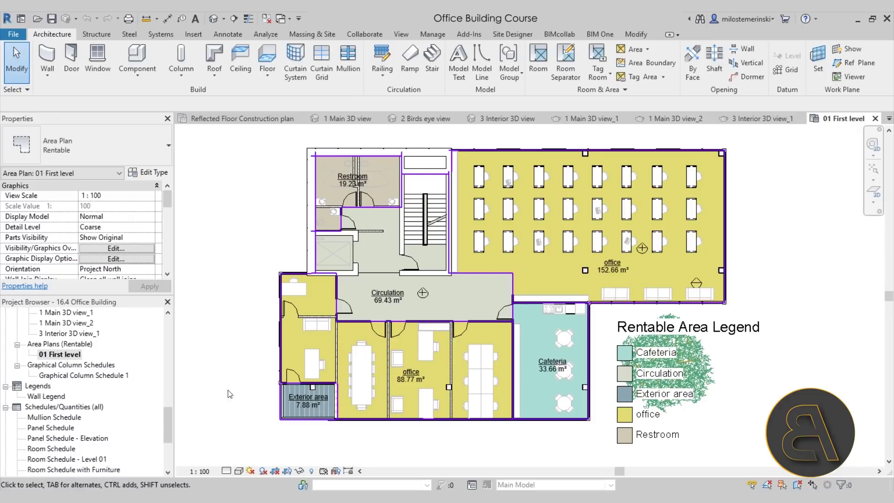
middle_click_drag(527, 233, 530, 253)
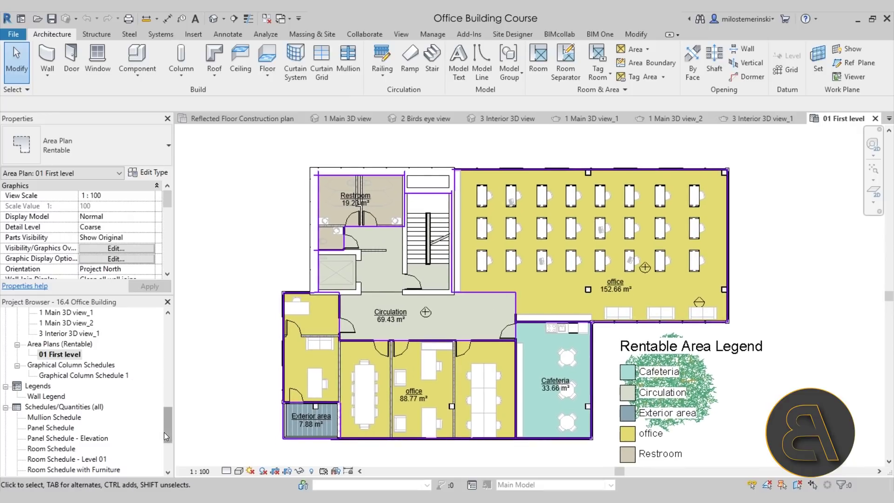
left_click(59, 354)
Step: Review the wall types in the Wall Legend and open the Mullion Schedule
scroll(146, 370, "down", 1)
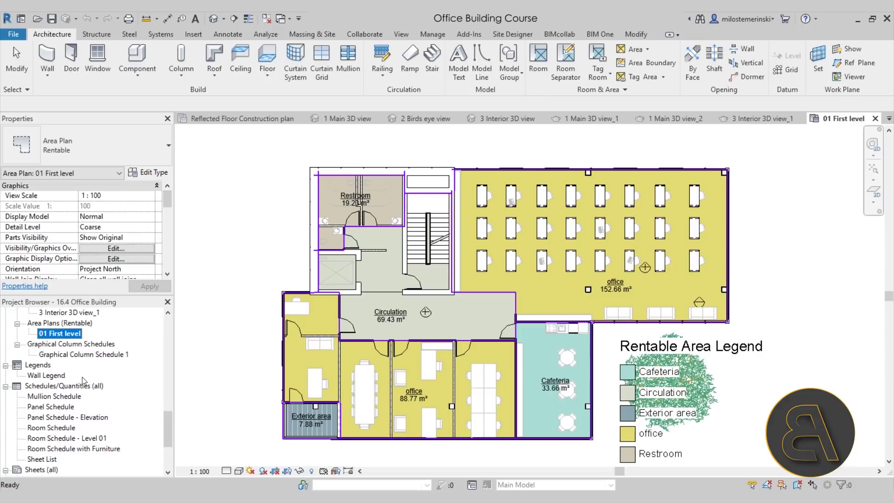
scroll(83, 381, "down", 1)
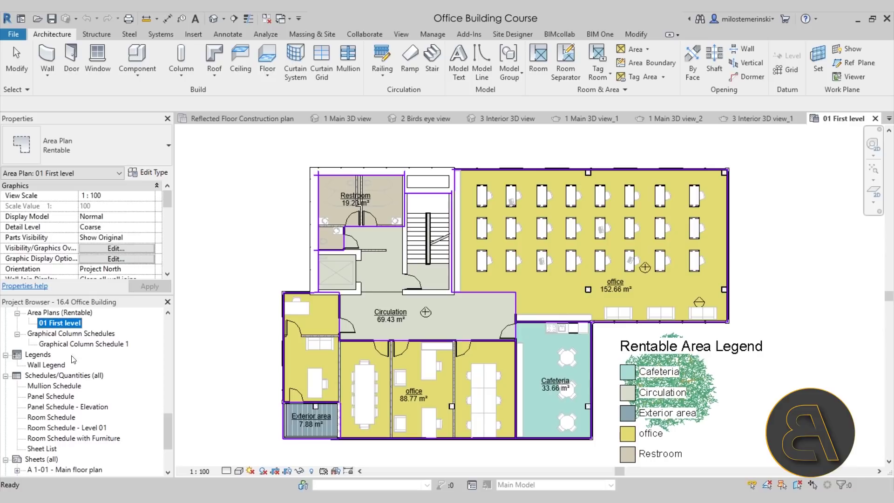
double_click(46, 365)
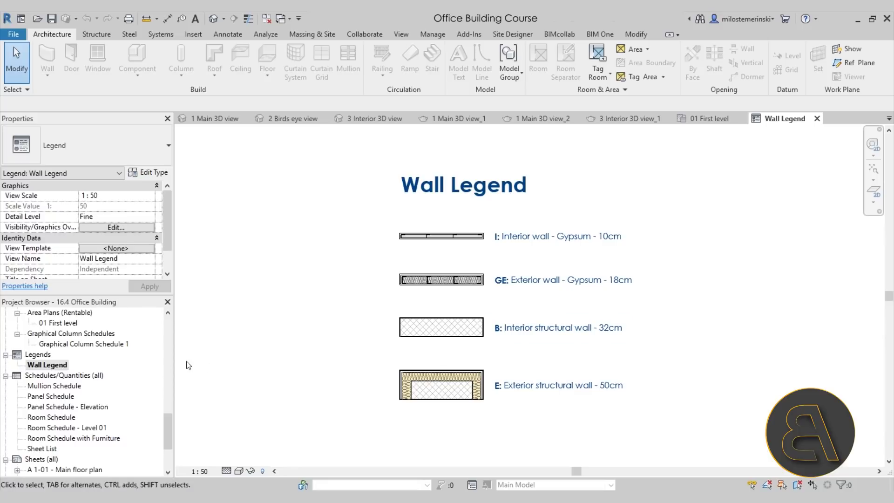
double_click(65, 390)
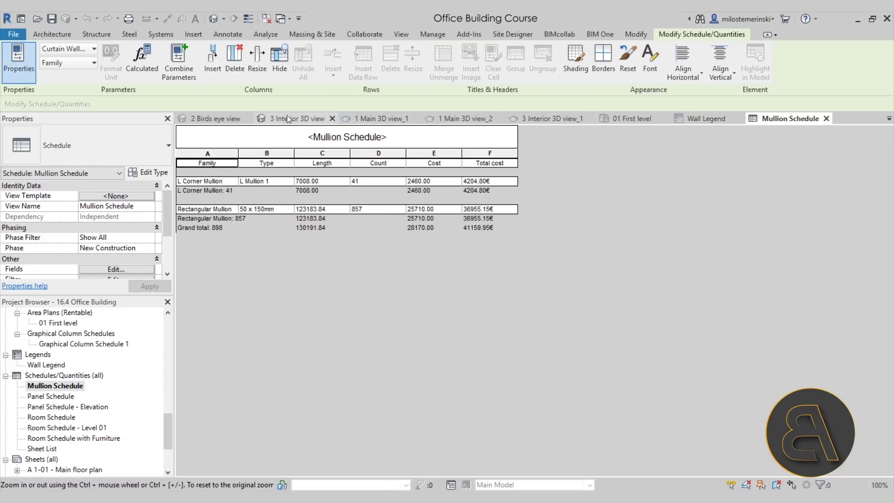
Step: Show the 1 Main 3D view_1 rendering and close the 3 Interior 3D, 2 Birds eye, Section 2, Callout 3 and Callout 4 views
scroll(61, 388, "up", 5)
scroll(61, 388, "up", 10)
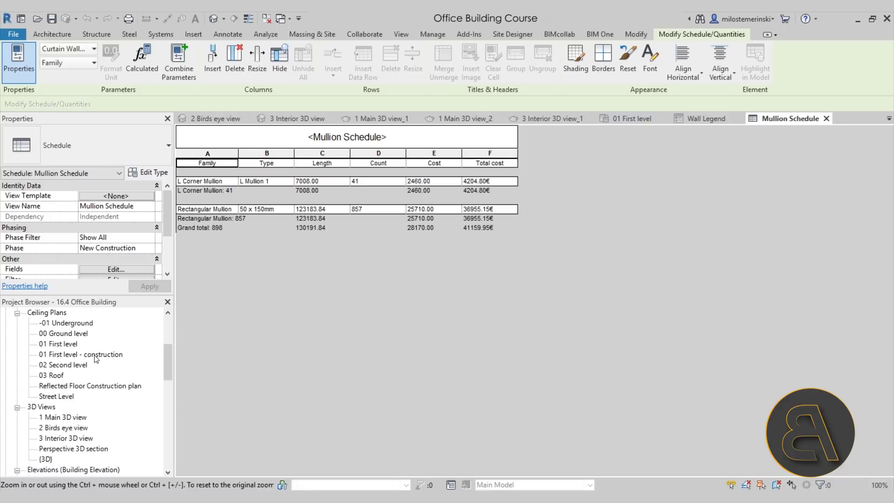
left_click(347, 118)
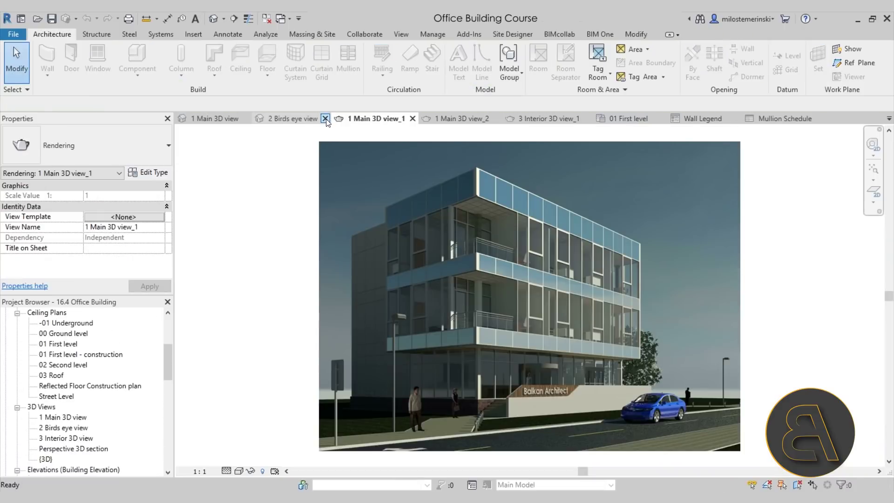
left_click(260, 118)
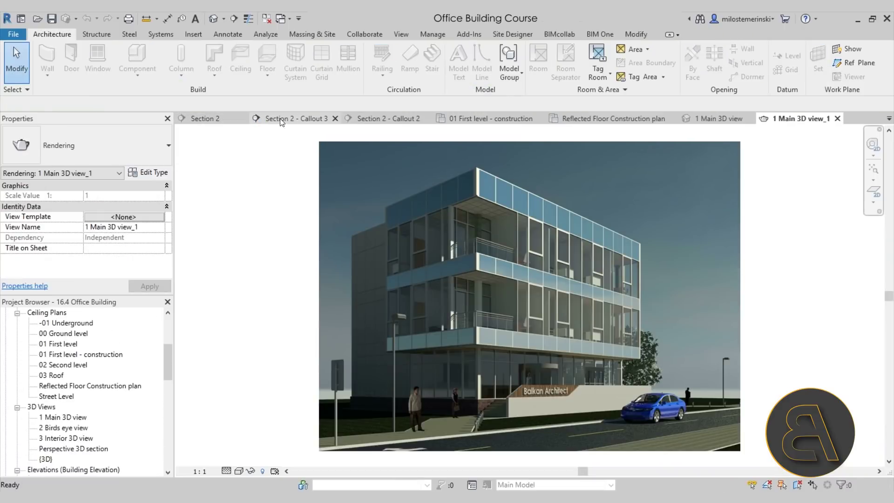
left_click(244, 118)
left_click(328, 119)
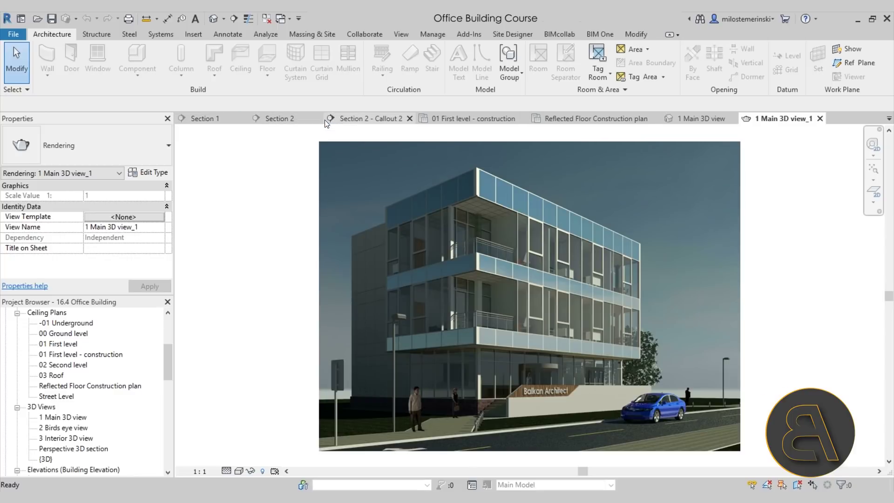
left_click(318, 118)
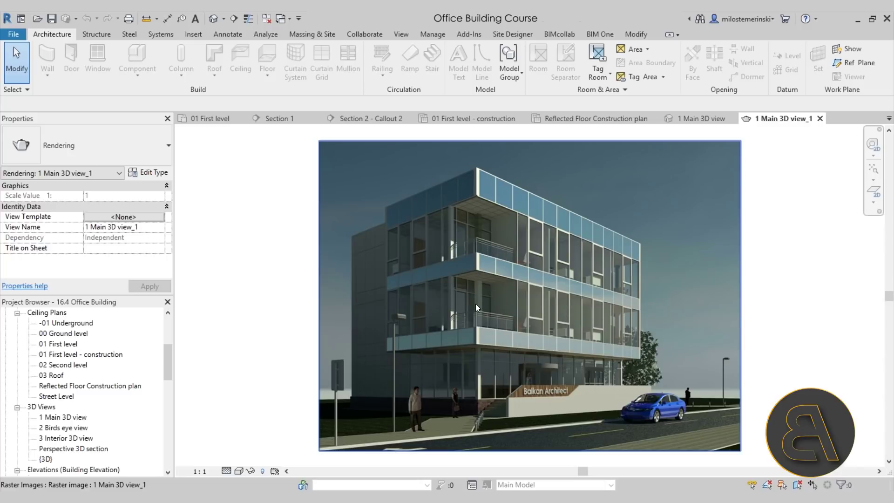
Step: Reopen the Mullion Schedule and examine its length, count and cost columns
scroll(106, 382, "down", 10)
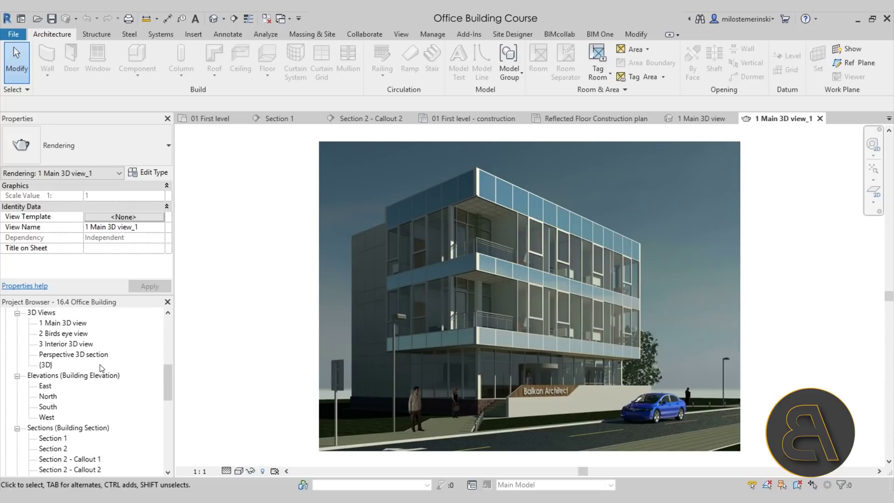
scroll(111, 382, "down", 3)
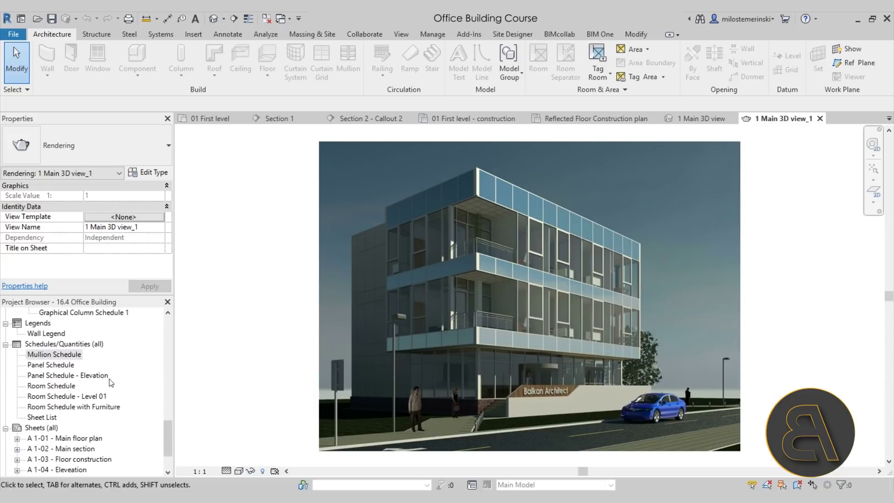
double_click(61, 354)
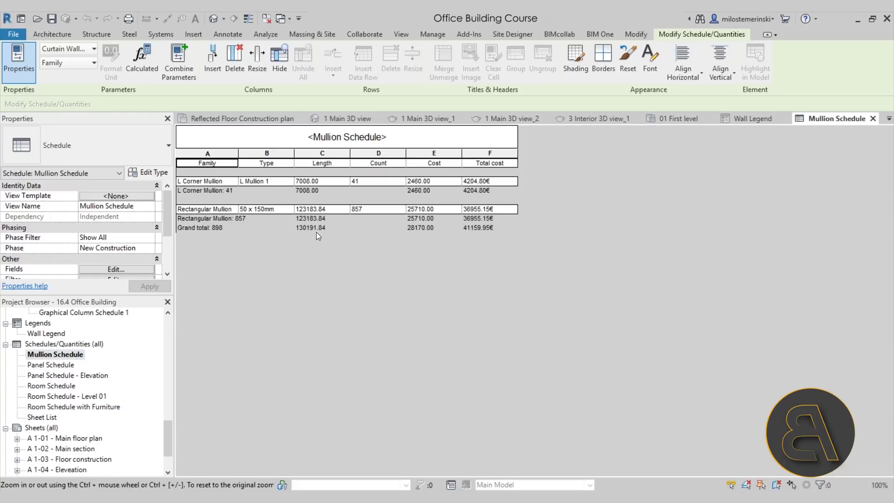
Step: Open the Panel Schedule and review the curtain panels' finish, area, height and width columns
double_click(51, 365)
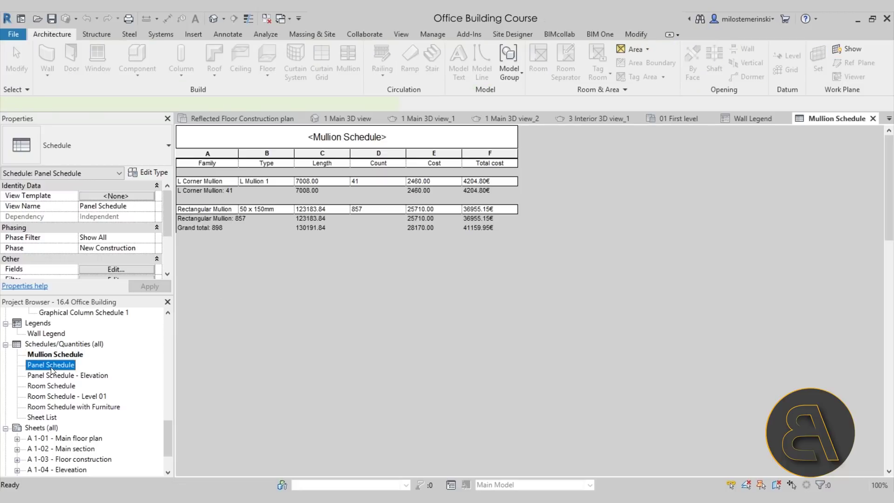
scroll(563, 335, "down", 2)
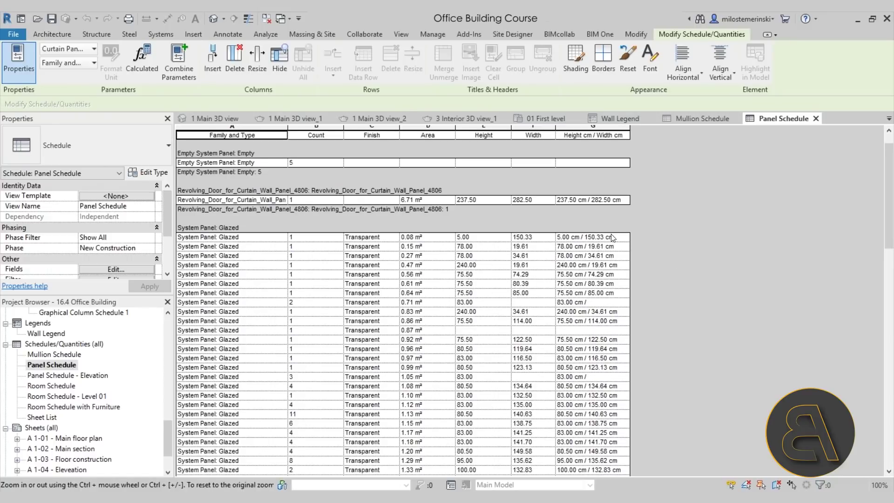
scroll(624, 260, "up", 1)
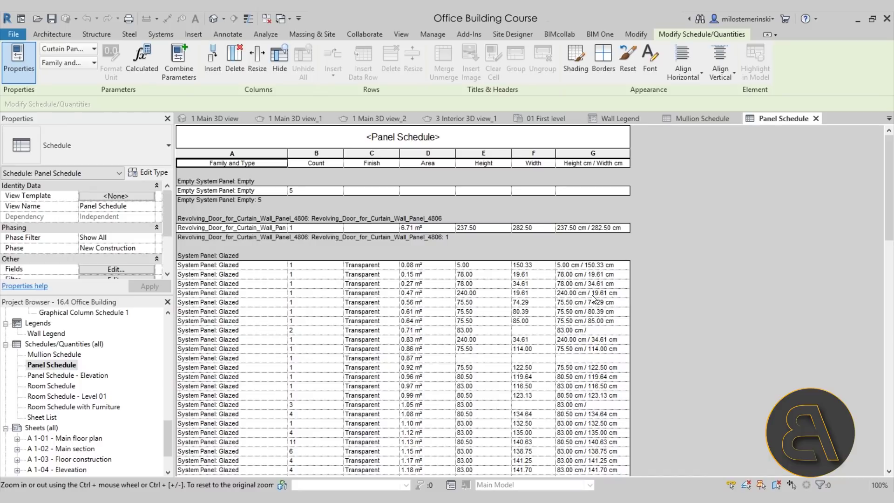
left_click_drag(882, 200, 871, 167)
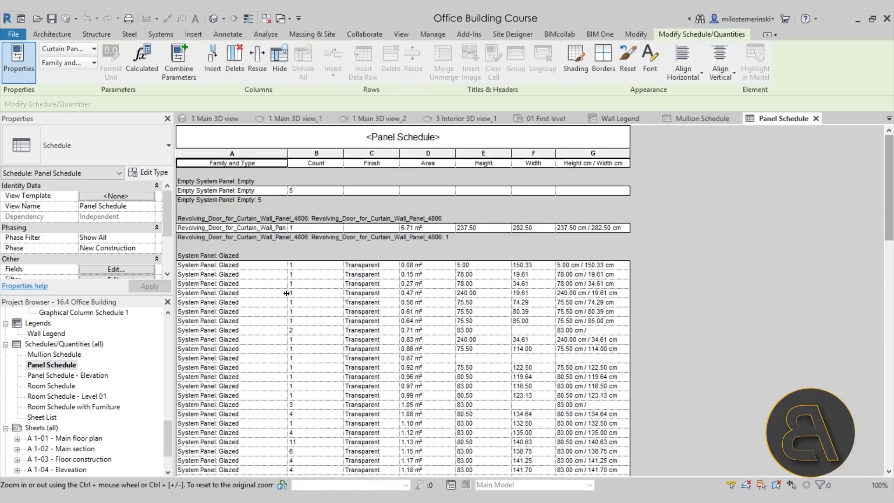
Step: Open Panel Schedule - Elevation, then Room Schedule - Level 01, and review the rooms grouped by department
double_click(59, 376)
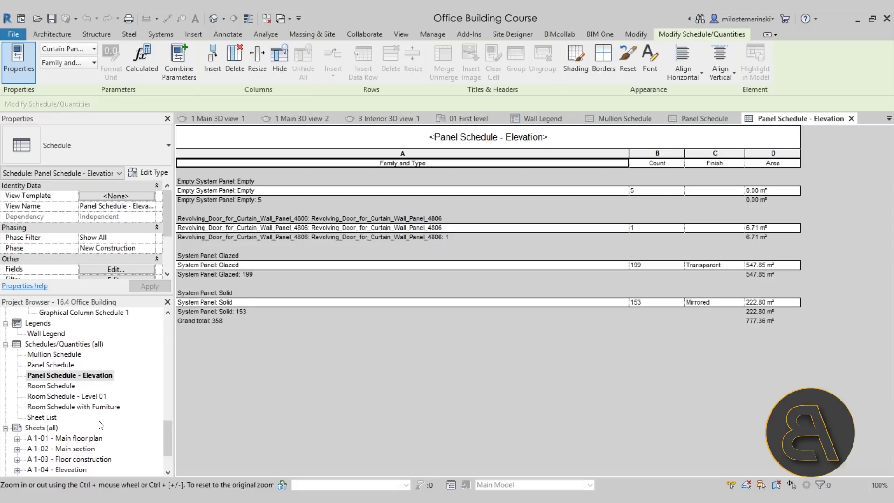
double_click(61, 396)
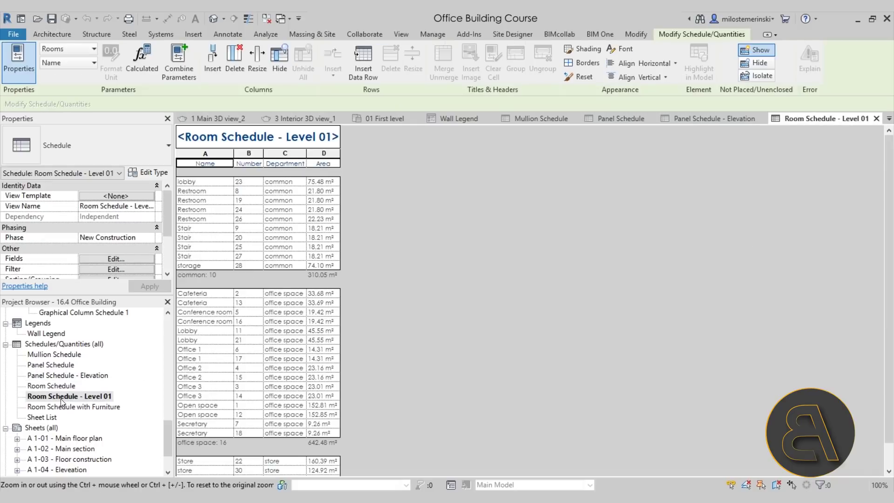
scroll(561, 329, "down", 2)
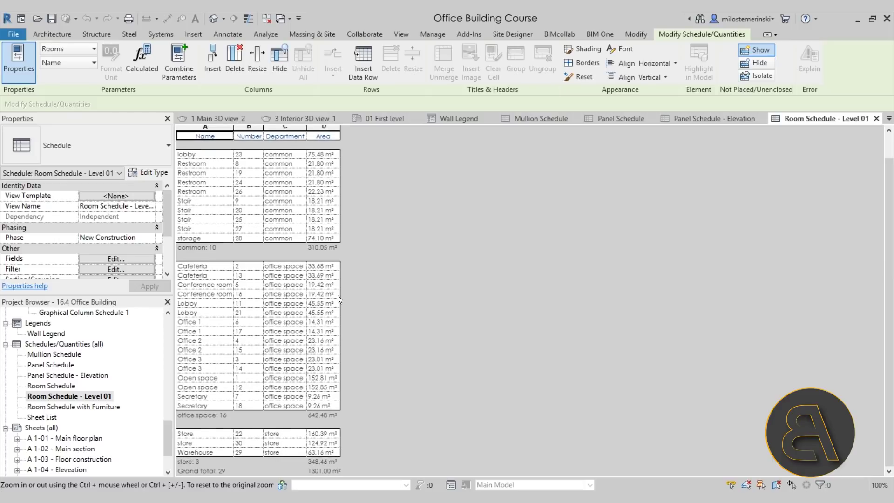
Step: Open the Room Schedule and examine the rooms by department and level, with their areas and perimeters
double_click(50, 386)
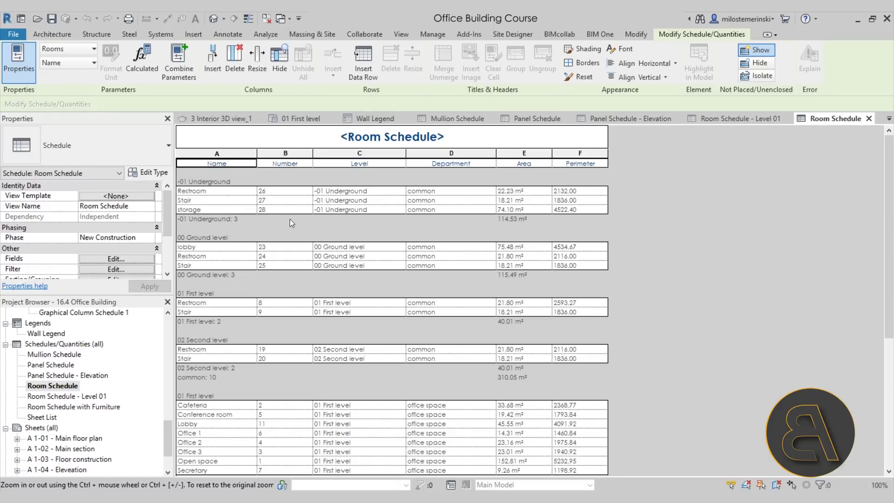
scroll(298, 226, "down", 1)
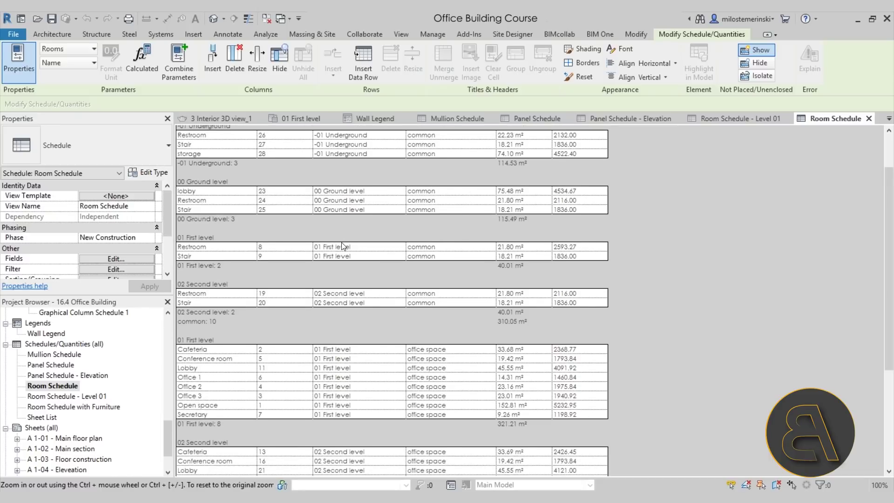
scroll(345, 311, "down", 5)
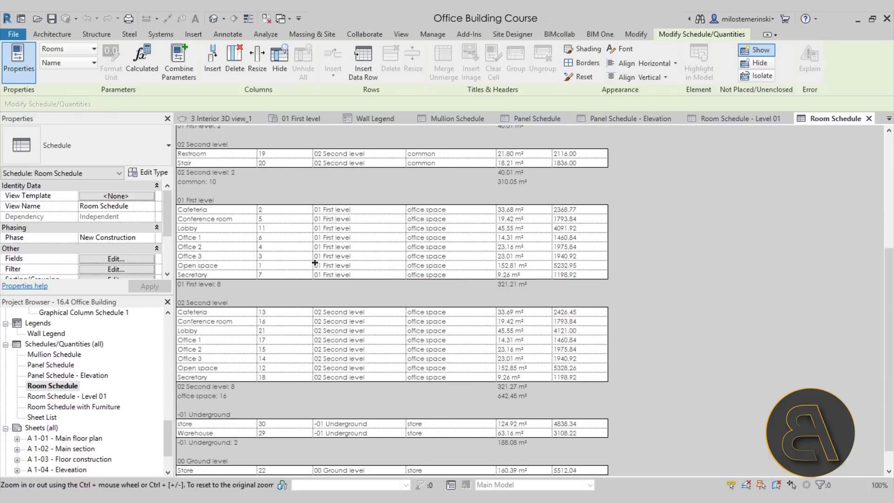
scroll(348, 259, "up", 10)
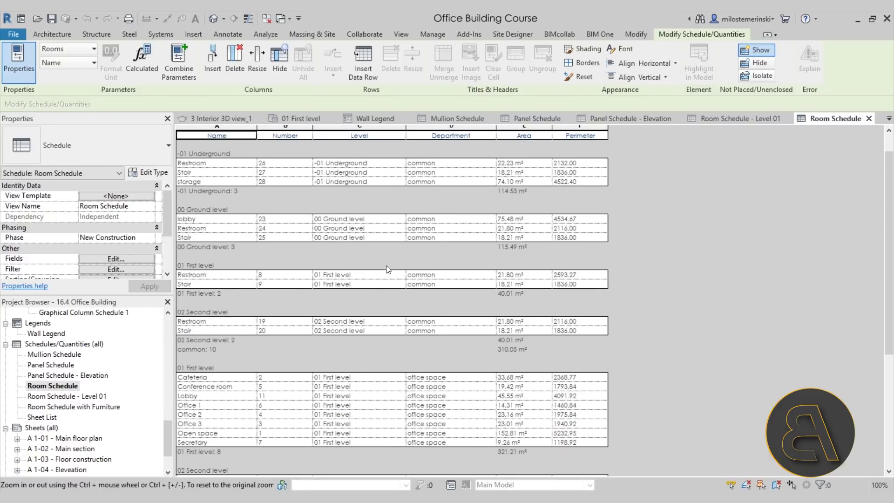
scroll(355, 238, "down", 7)
scroll(370, 257, "down", 2)
scroll(414, 215, "up", 3)
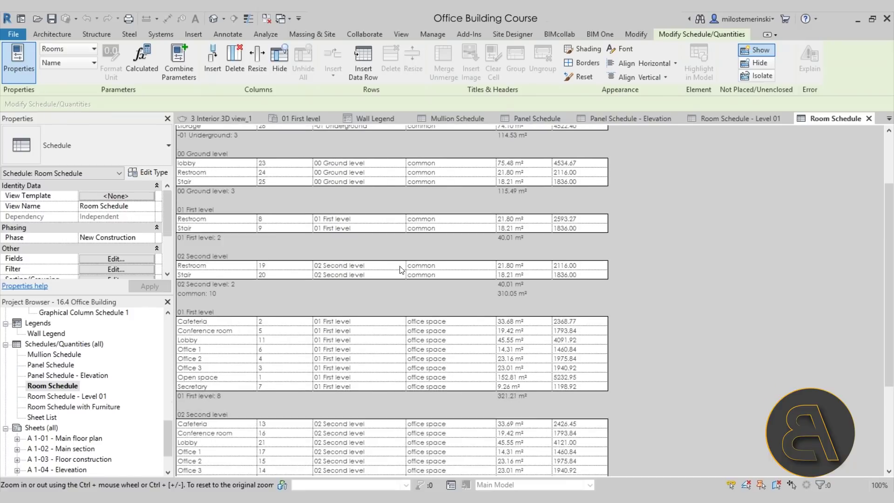
scroll(476, 176, "down", 5)
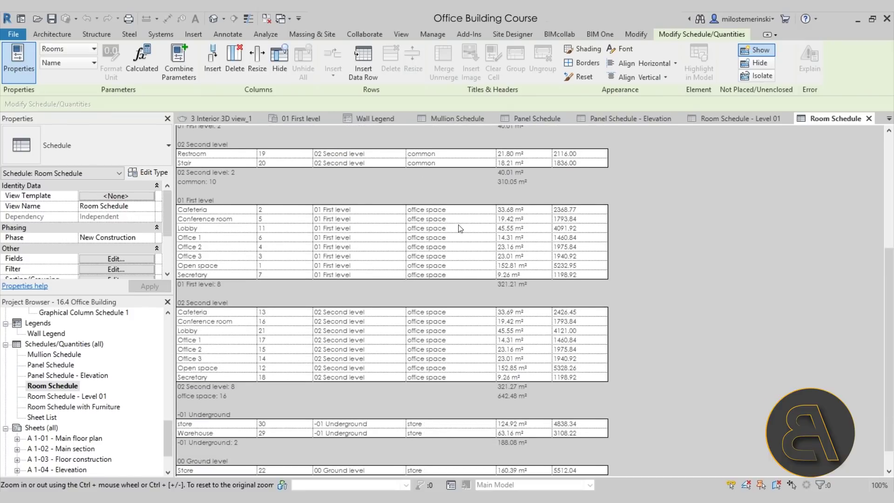
scroll(440, 229, "down", 1)
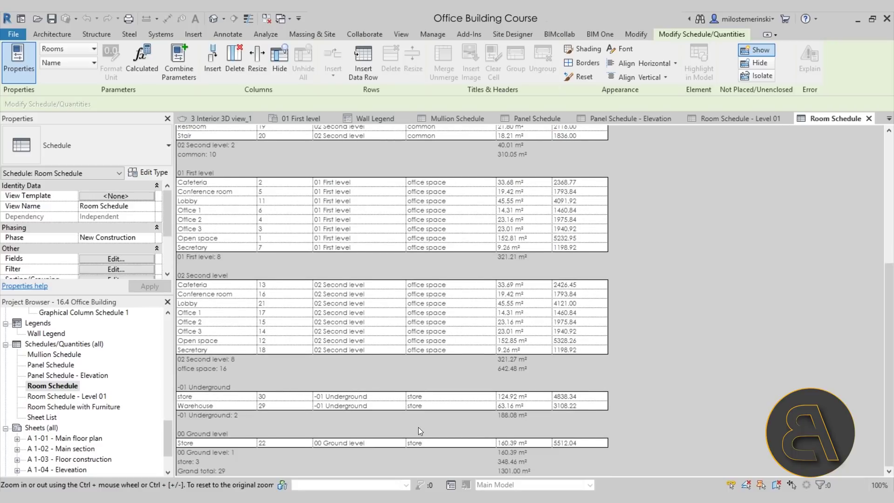
scroll(424, 164, "up", 7)
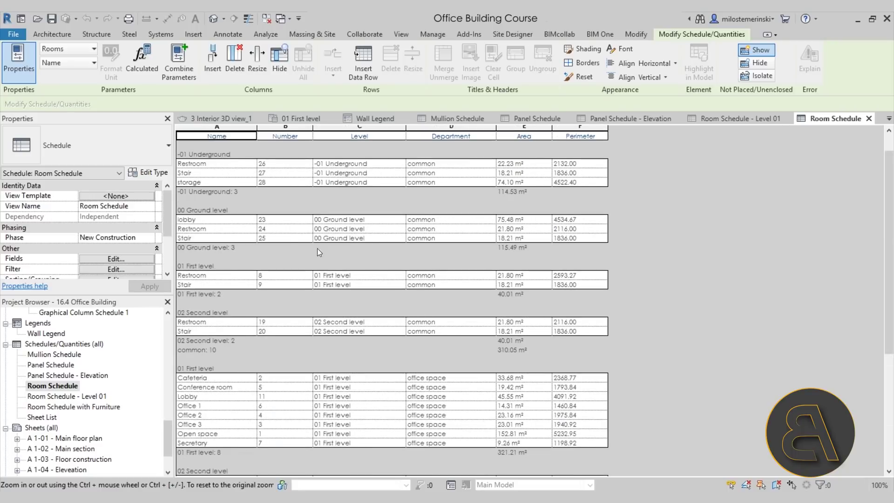
Step: Open sheet A 1-01 - Main floor plan and inspect its Wall Legend and Room Schedule - Level 01
scroll(93, 391, "down", 3)
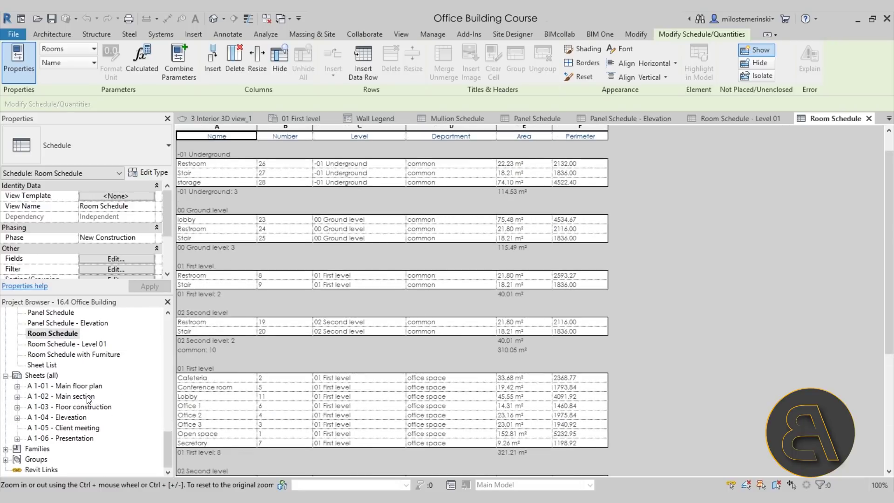
double_click(75, 396)
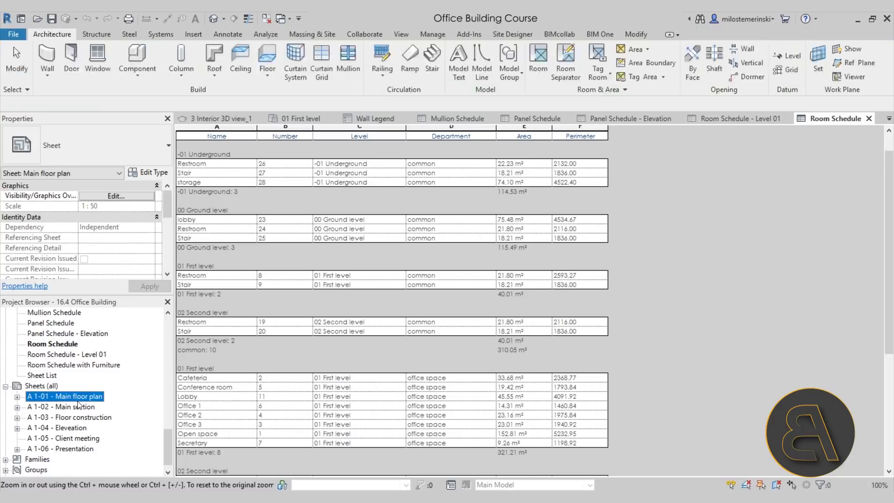
middle_click_drag(792, 347, 725, 348)
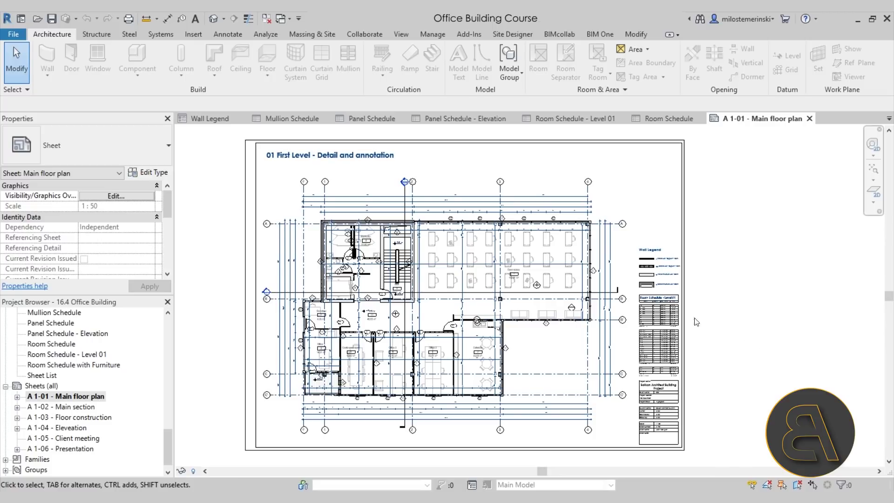
scroll(696, 321, "up", 4)
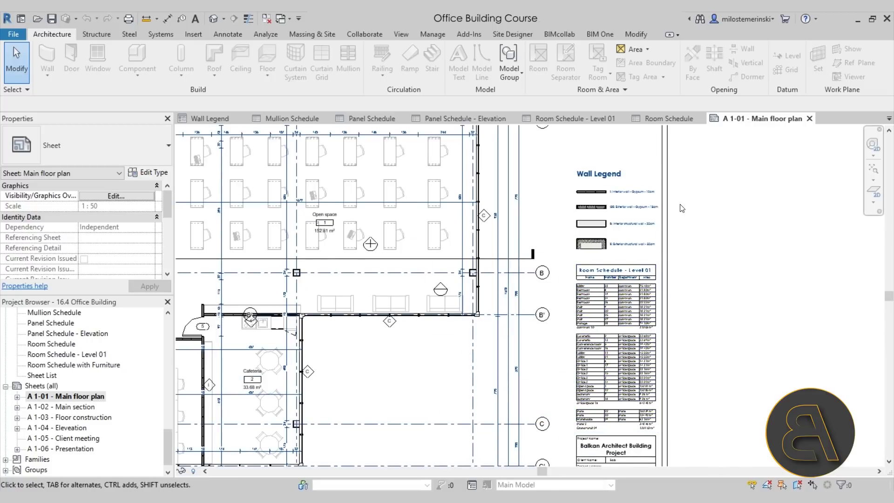
scroll(682, 208, "up", 3)
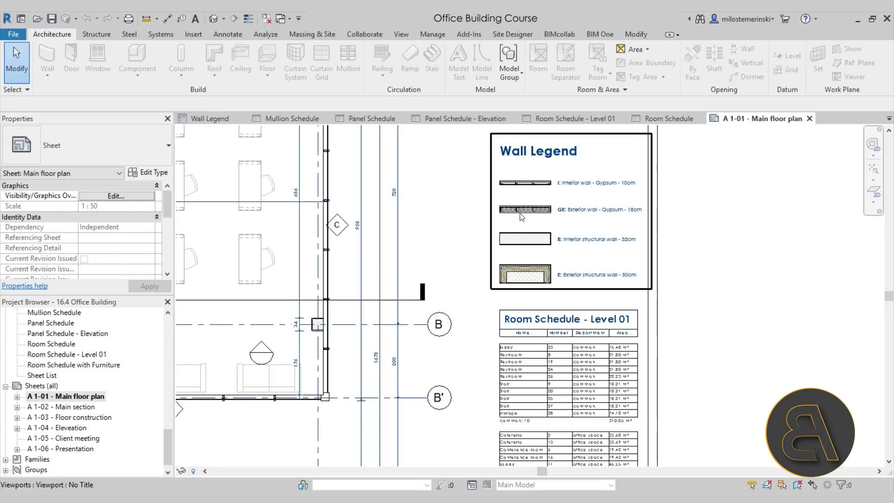
Step: Open sheet A 1-02 - Main section and review Section 2 with its callout details
double_click(70, 407)
middle_click_drag(694, 357, 584, 357)
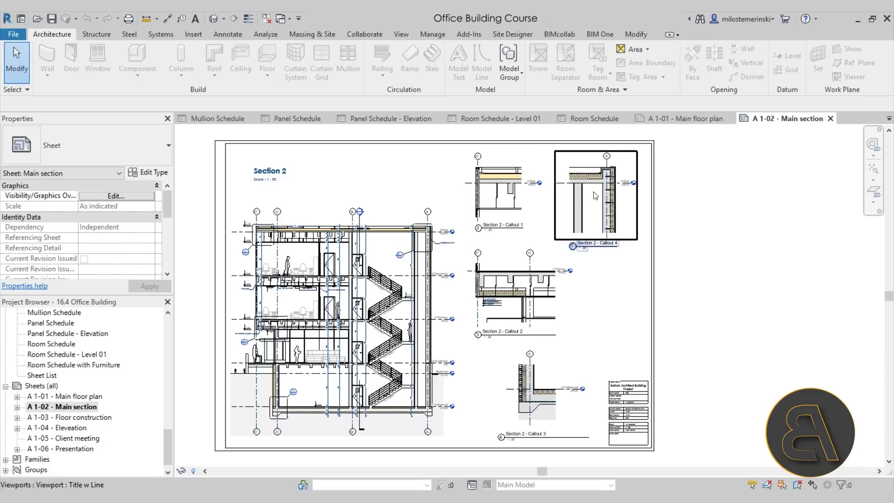
Step: Review sheet A 1-03 - Floor construction, then open sheet A 1-04 - Elevation to view its elevations and schedules
double_click(53, 417)
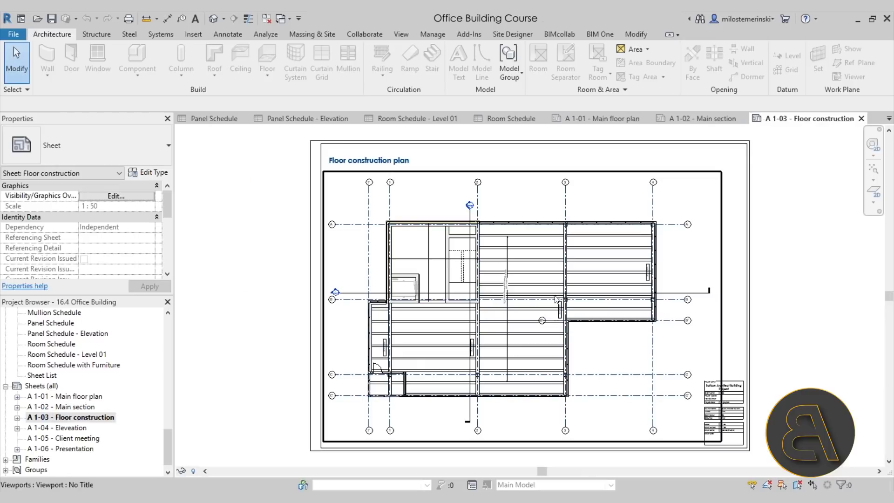
double_click(57, 429)
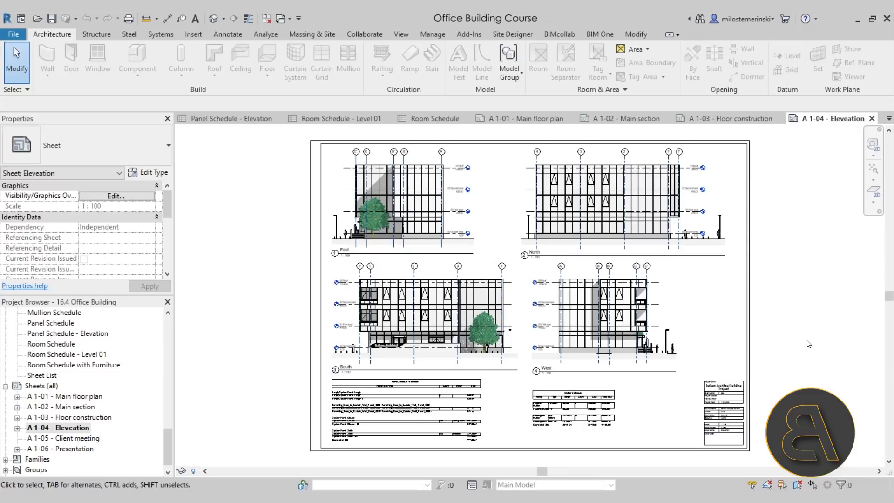
middle_click_drag(809, 345, 765, 349)
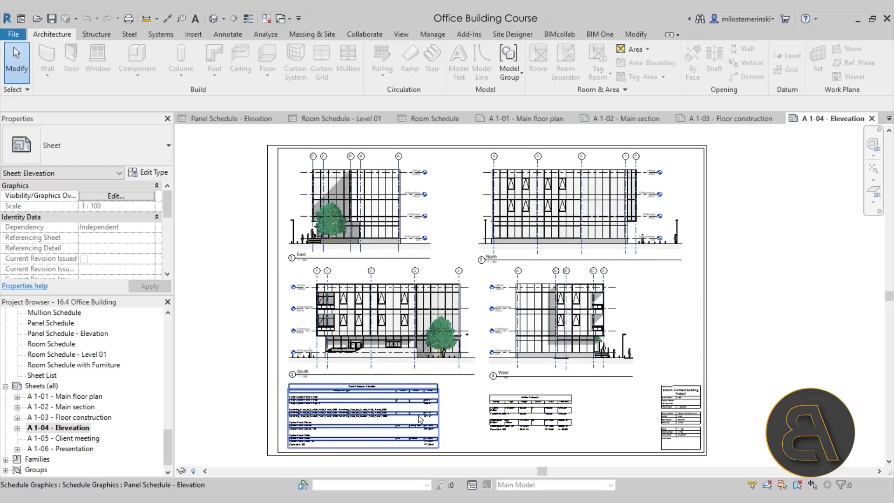
Step: Open sheet A 1-06 - Presentation and inspect its white floor plan and the 3D section on the night-sky background
double_click(78, 448)
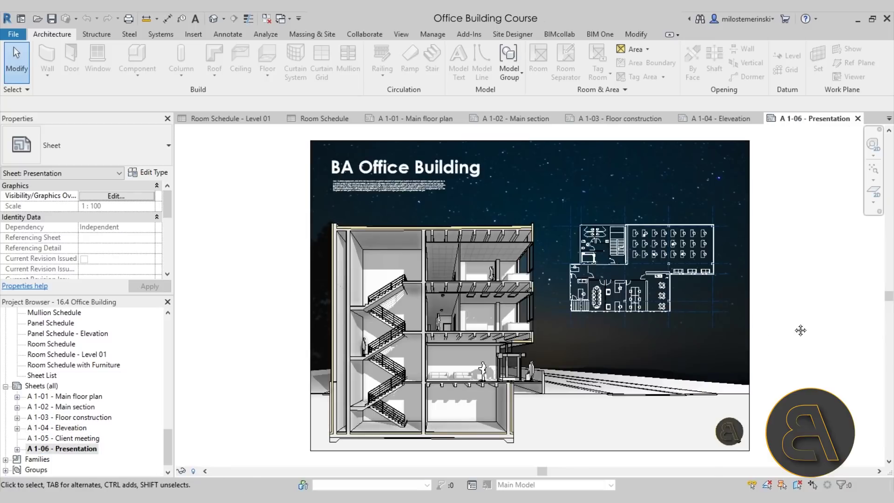
middle_click_drag(800, 329, 739, 326)
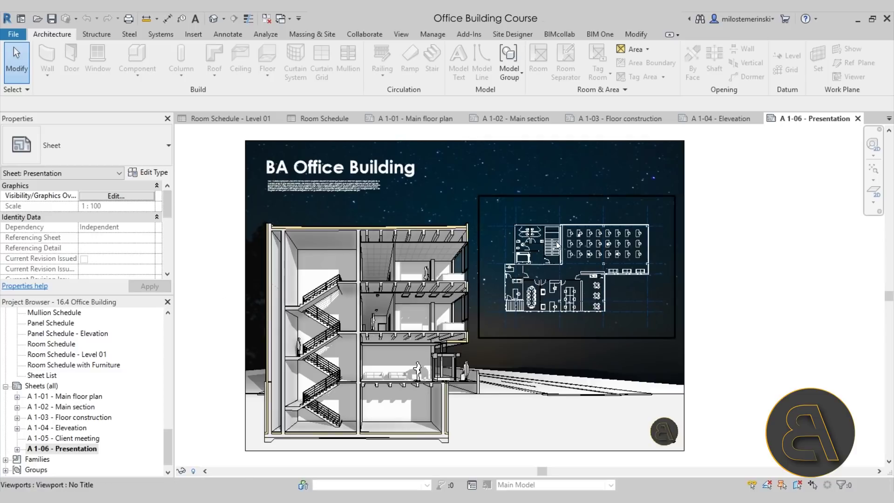
scroll(556, 241, "up", 4)
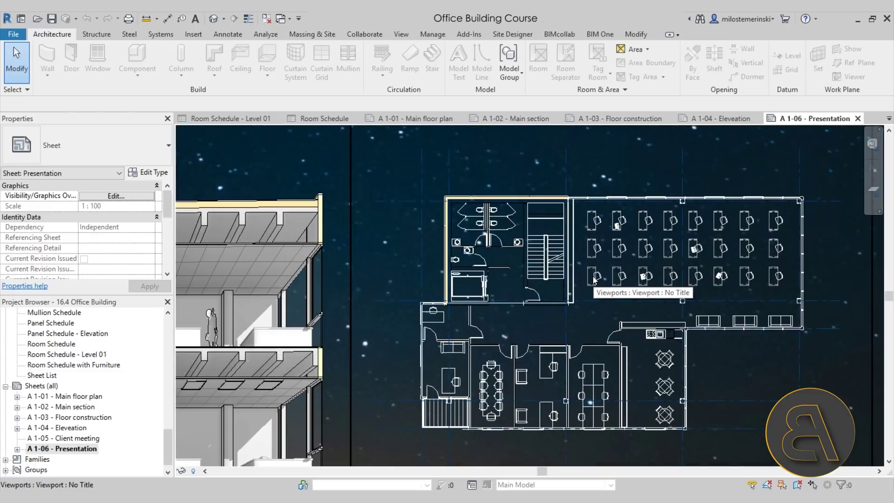
scroll(493, 323, "down", 6)
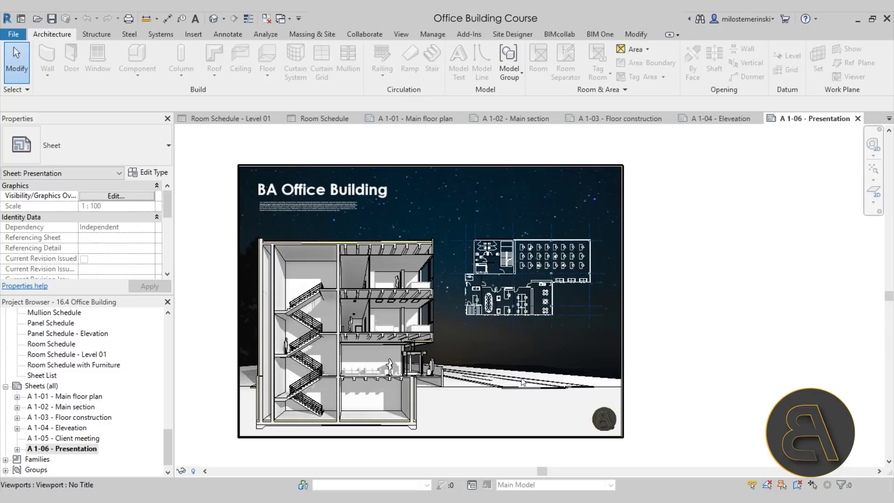
middle_click_drag(686, 332, 688, 331)
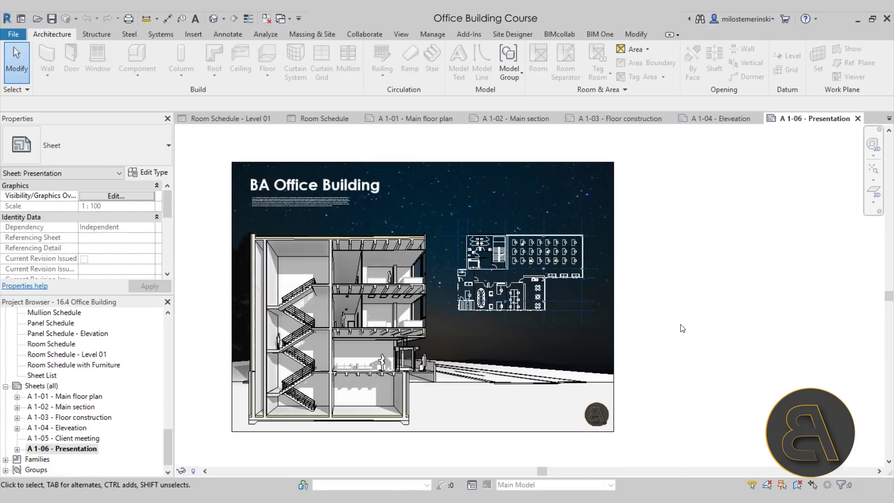